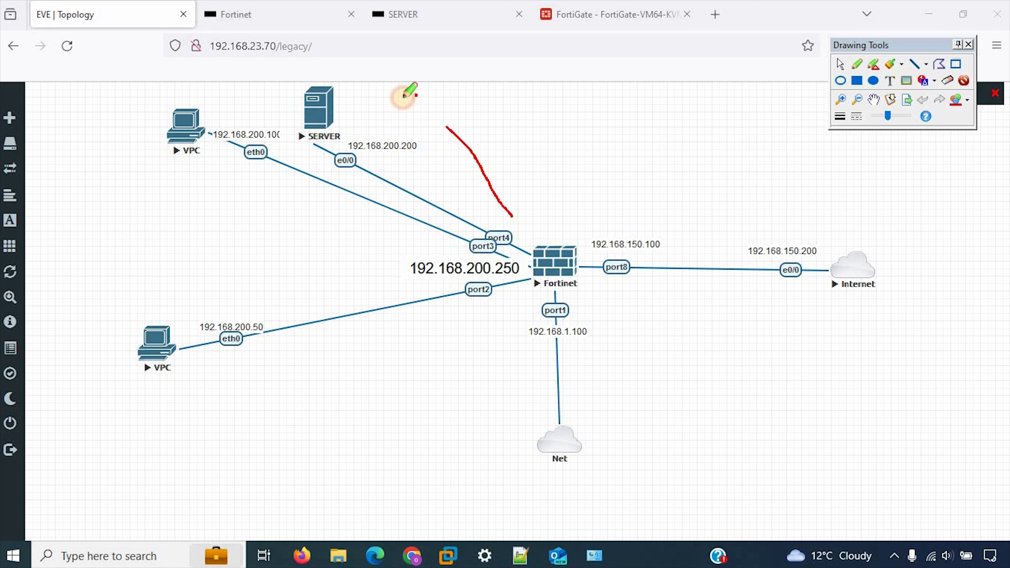
Circle the VPCs and server side of the topology and the firewall's 192.168.200.250 address with the red pen.
{"action": "mouse_move", "coordinate": [54, 201]}
{"action": "left_mouse_down"}
{"action": "mouse_move", "coordinate": [93, 384]}
{"action": "mouse_move", "coordinate": [289, 422]}
{"action": "mouse_move", "coordinate": [403, 389]}
{"action": "mouse_move", "coordinate": [488, 325]}
{"action": "mouse_move", "coordinate": [533, 247]}
{"action": "mouse_move", "coordinate": [512, 212]}
{"action": "mouse_move", "coordinate": [516, 227]}
{"action": "mouse_move", "coordinate": [502, 218]}
{"action": "left_mouse_up"}
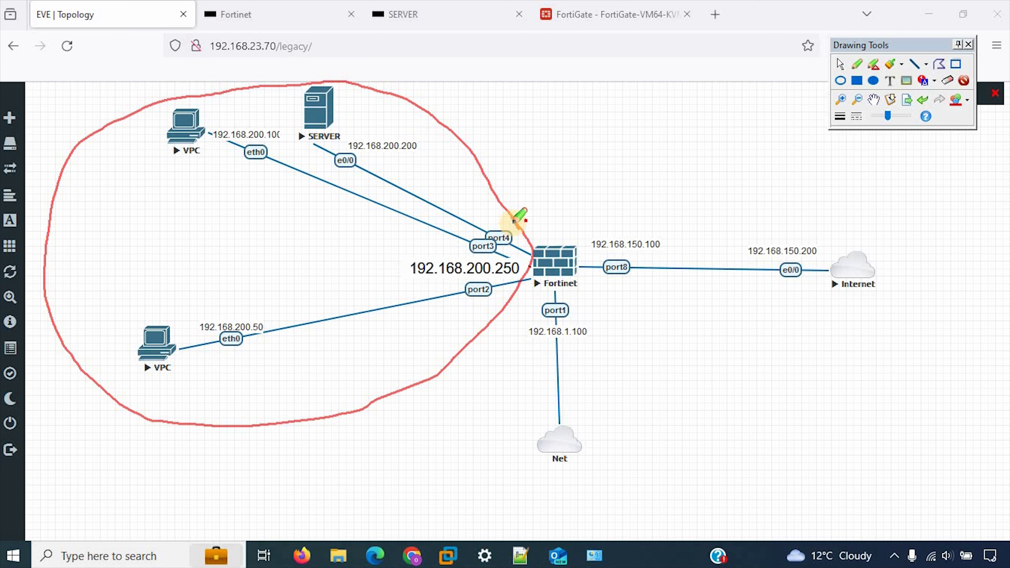
{"action": "mouse_move", "coordinate": [503, 223]}
{"action": "left_mouse_down"}
{"action": "mouse_move", "coordinate": [457, 219]}
{"action": "mouse_move", "coordinate": [388, 261]}
{"action": "mouse_move", "coordinate": [441, 316]}
{"action": "mouse_move", "coordinate": [491, 310]}
{"action": "mouse_move", "coordinate": [519, 227]}
{"action": "mouse_move", "coordinate": [508, 219]}
{"action": "left_mouse_up"}
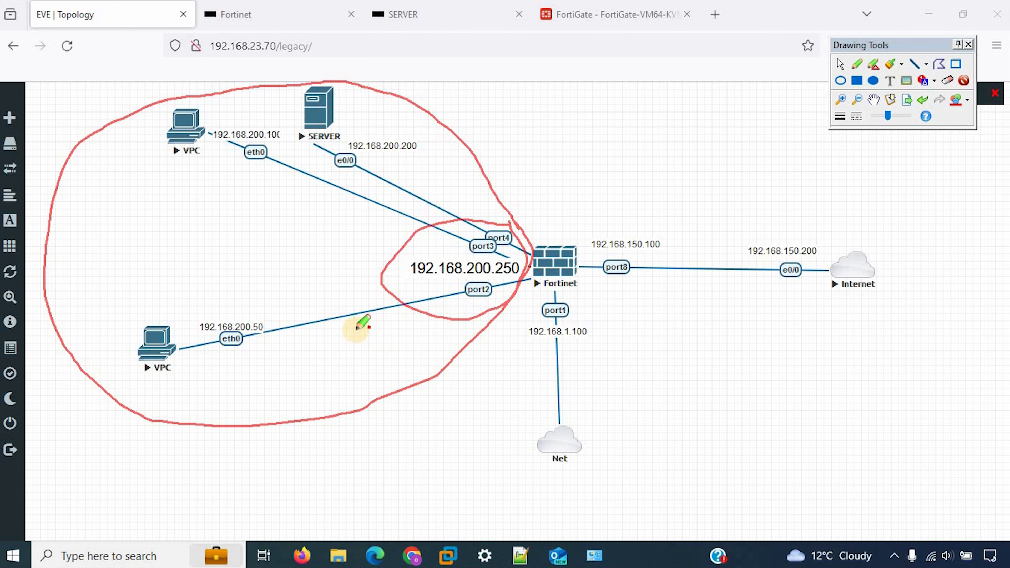
{"action": "mouse_move", "coordinate": [508, 256]}
{"action": "left_mouse_down"}
{"action": "mouse_move", "coordinate": [457, 251]}
{"action": "mouse_move", "coordinate": [400, 263]}
{"action": "mouse_move", "coordinate": [517, 280]}
{"action": "mouse_move", "coordinate": [514, 240]}
{"action": "mouse_move", "coordinate": [497, 253]}
{"action": "left_mouse_up"}
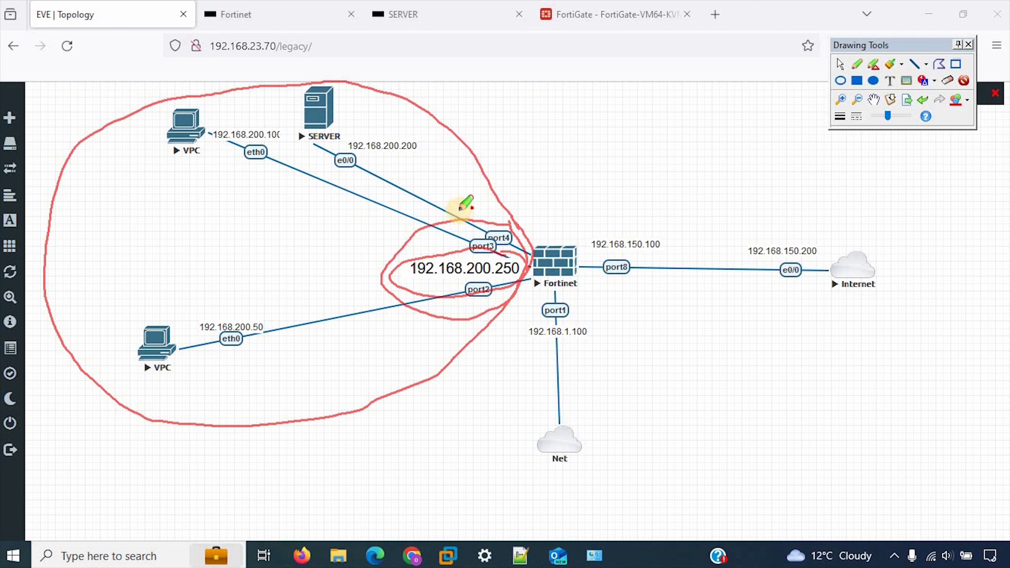
{"action": "mouse_move", "coordinate": [410, 260]}
{"action": "left_mouse_down"}
{"action": "mouse_move", "coordinate": [404, 286]}
{"action": "mouse_move", "coordinate": [446, 299]}
{"action": "mouse_move", "coordinate": [531, 257]}
{"action": "mouse_move", "coordinate": [467, 245]}
{"action": "mouse_move", "coordinate": [401, 258]}
{"action": "left_mouse_up"}
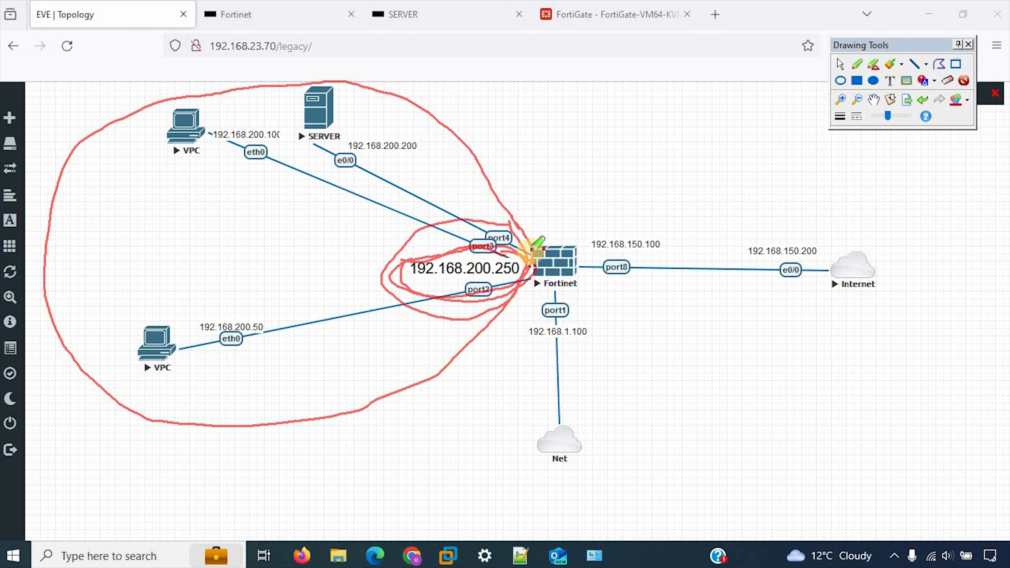
{"action": "left_click_drag", "start_coordinate": [531, 268], "coordinate": [495, 182]}
{"action": "mouse_move", "coordinate": [452, 147]}
{"action": "left_mouse_down"}
{"action": "mouse_move", "coordinate": [391, 87]}
{"action": "mouse_move", "coordinate": [230, 90]}
{"action": "mouse_move", "coordinate": [135, 124]}
{"action": "mouse_move", "coordinate": [70, 190]}
{"action": "mouse_move", "coordinate": [86, 337]}
{"action": "mouse_move", "coordinate": [281, 418]}
{"action": "mouse_move", "coordinate": [476, 344]}
{"action": "mouse_move", "coordinate": [528, 263]}
{"action": "mouse_move", "coordinate": [497, 176]}
{"action": "mouse_move", "coordinate": [335, 71]}
{"action": "mouse_move", "coordinate": [93, 118]}
{"action": "mouse_move", "coordinate": [66, 183]}
{"action": "left_mouse_up"}
{"action": "mouse_move", "coordinate": [71, 318]}
{"action": "left_mouse_down"}
{"action": "mouse_move", "coordinate": [264, 401]}
{"action": "mouse_move", "coordinate": [492, 318]}
{"action": "mouse_move", "coordinate": [533, 252]}
{"action": "left_mouse_up"}
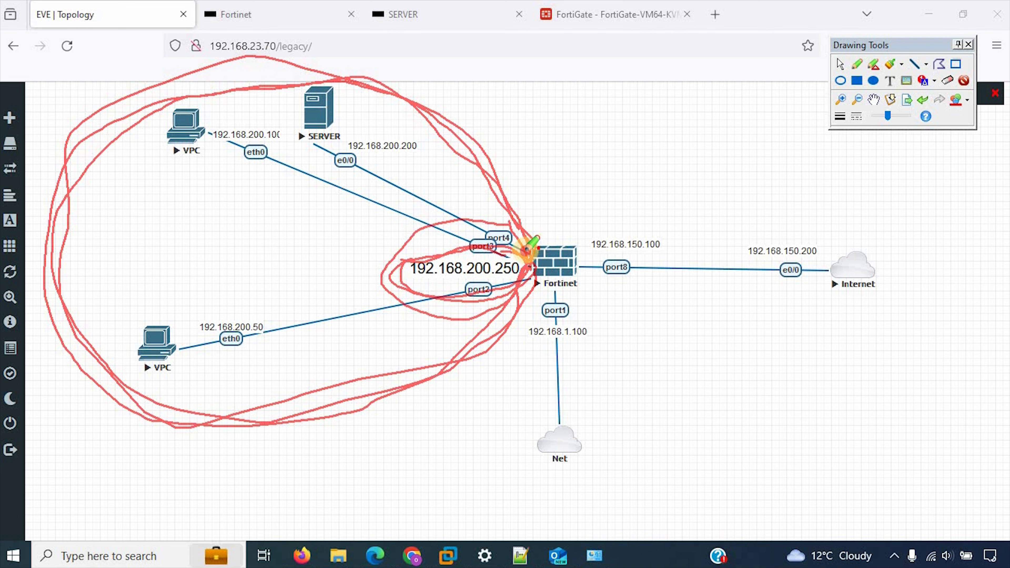
Draw a red arrow from the Fortinet firewall to the Internet node and re-circle the internal network and its gateway address.
{"action": "mouse_move", "coordinate": [526, 250]}
{"action": "left_mouse_down"}
{"action": "mouse_move", "coordinate": [773, 250]}
{"action": "mouse_move", "coordinate": [785, 238]}
{"action": "mouse_move", "coordinate": [823, 252]}
{"action": "mouse_move", "coordinate": [772, 264]}
{"action": "left_mouse_up"}
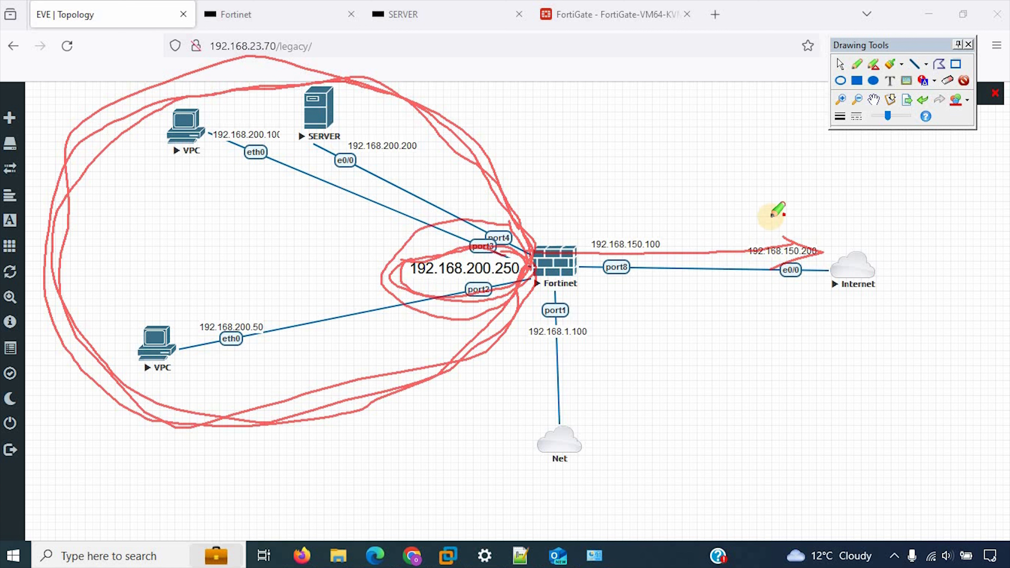
{"action": "left_click_drag", "start_coordinate": [772, 228], "coordinate": [823, 234]}
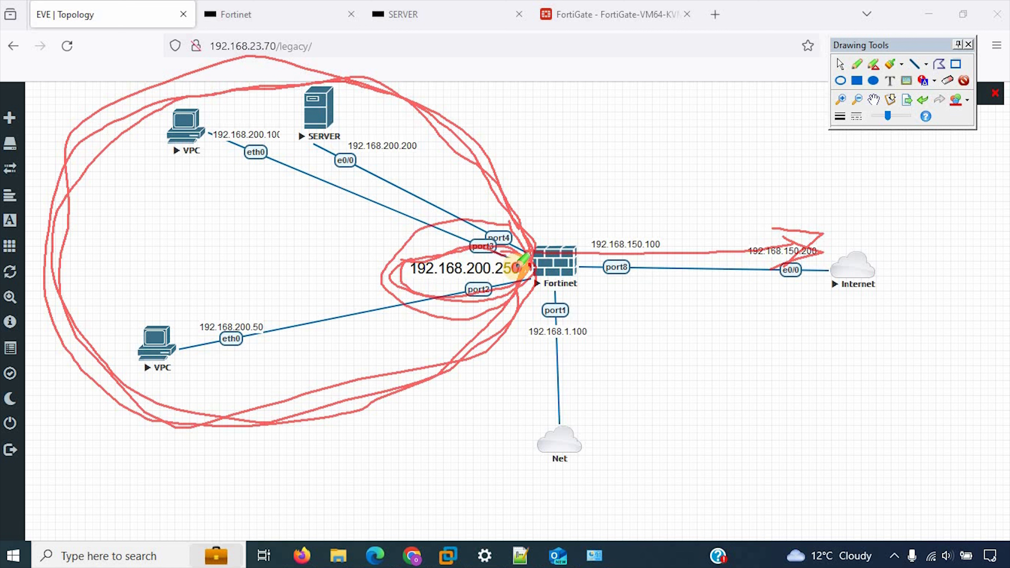
{"action": "mouse_move", "coordinate": [520, 263]}
{"action": "left_mouse_down"}
{"action": "mouse_move", "coordinate": [461, 231]}
{"action": "mouse_move", "coordinate": [399, 275]}
{"action": "mouse_move", "coordinate": [495, 290]}
{"action": "mouse_move", "coordinate": [527, 270]}
{"action": "mouse_move", "coordinate": [474, 238]}
{"action": "mouse_move", "coordinate": [403, 266]}
{"action": "mouse_move", "coordinate": [440, 311]}
{"action": "mouse_move", "coordinate": [532, 271]}
{"action": "left_mouse_up"}
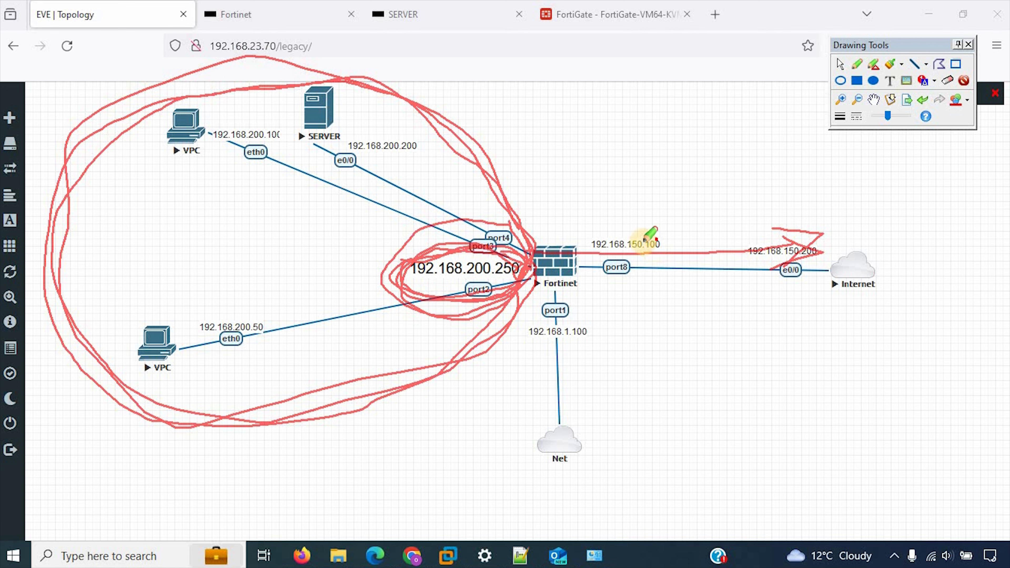
{"action": "mouse_move", "coordinate": [381, 114]}
{"action": "left_mouse_down"}
{"action": "mouse_move", "coordinate": [264, 61]}
{"action": "mouse_move", "coordinate": [137, 86]}
{"action": "left_mouse_up"}
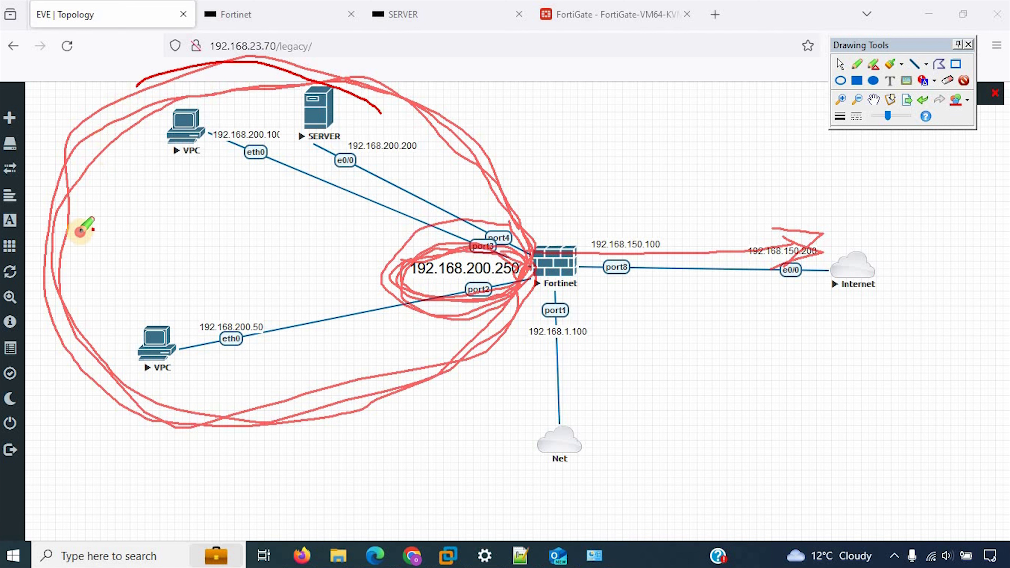
{"action": "mouse_move", "coordinate": [80, 232]}
{"action": "left_mouse_down"}
{"action": "mouse_move", "coordinate": [251, 389]}
{"action": "mouse_move", "coordinate": [417, 119]}
{"action": "mouse_move", "coordinate": [365, 100]}
{"action": "left_mouse_up"}
{"action": "mouse_move", "coordinate": [359, 241]}
{"action": "left_mouse_down"}
{"action": "mouse_move", "coordinate": [429, 249]}
{"action": "mouse_move", "coordinate": [425, 238]}
{"action": "mouse_move", "coordinate": [472, 256]}
{"action": "mouse_move", "coordinate": [435, 267]}
{"action": "mouse_move", "coordinate": [480, 252]}
{"action": "mouse_move", "coordinate": [417, 244]}
{"action": "mouse_move", "coordinate": [445, 268]}
{"action": "left_mouse_up"}
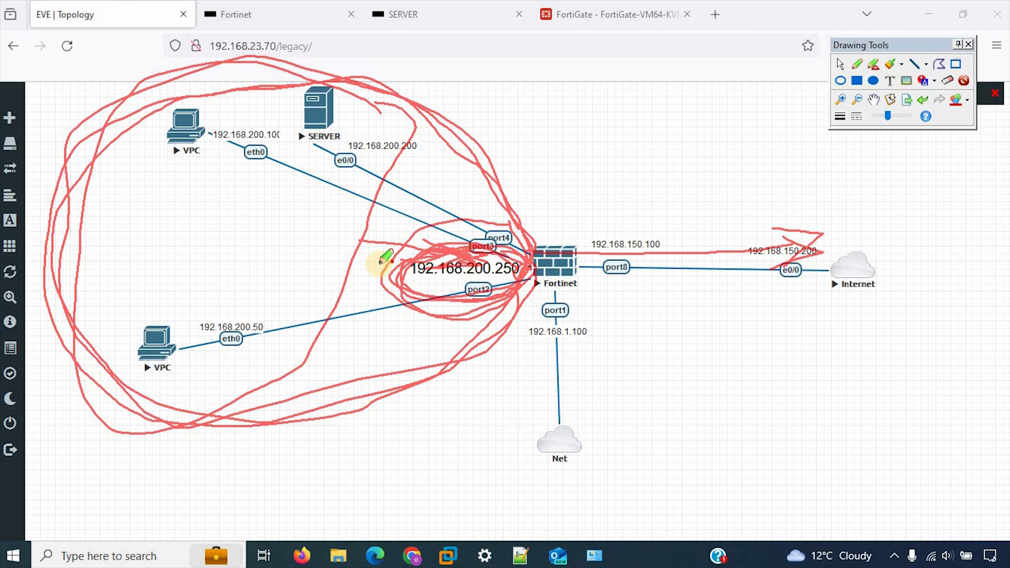
Clear all red pen annotations from the topology and return to the normal pointer.
{"action": "left_click", "coordinate": [949, 80]}
{"action": "mouse_move", "coordinate": [542, 192]}
{"action": "left_mouse_down"}
{"action": "mouse_move", "coordinate": [467, 219]}
{"action": "mouse_move", "coordinate": [502, 258]}
{"action": "mouse_move", "coordinate": [518, 258]}
{"action": "mouse_move", "coordinate": [462, 277]}
{"action": "mouse_move", "coordinate": [320, 277]}
{"action": "mouse_move", "coordinate": [821, 240]}
{"action": "mouse_move", "coordinate": [801, 256]}
{"action": "left_mouse_up"}
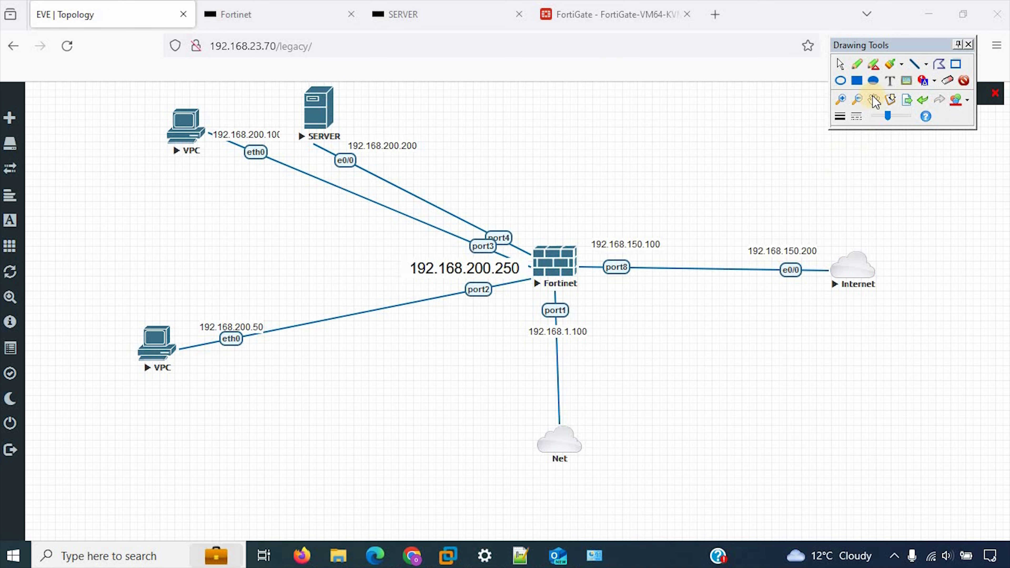
{"action": "left_click", "coordinate": [841, 64]}
Open the FortiGate's network interface list and compare its physical ports with the EVE topology.
{"action": "left_click", "coordinate": [605, 14]}
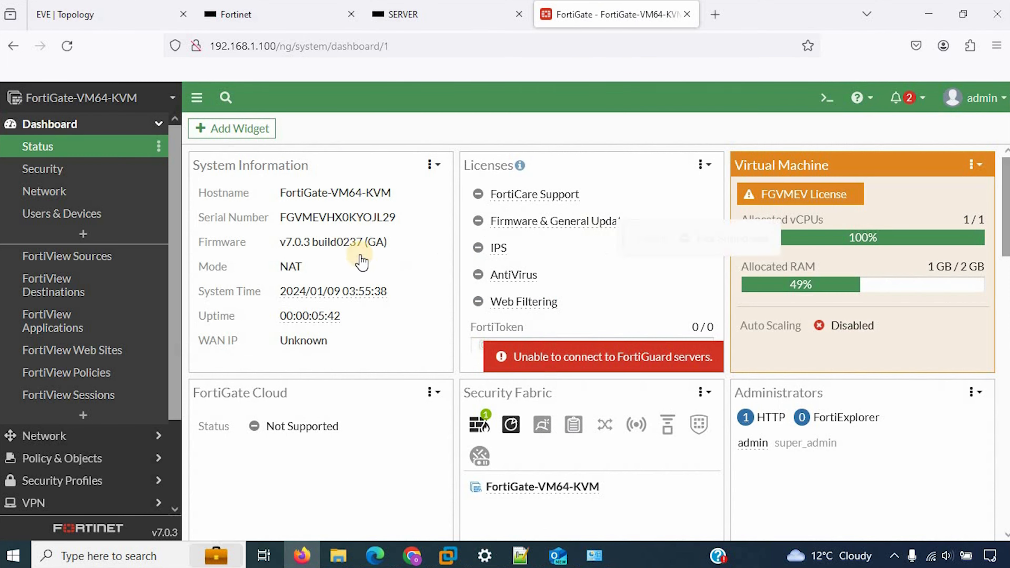
{"action": "left_click", "coordinate": [113, 438]}
{"action": "left_click", "coordinate": [49, 170]}
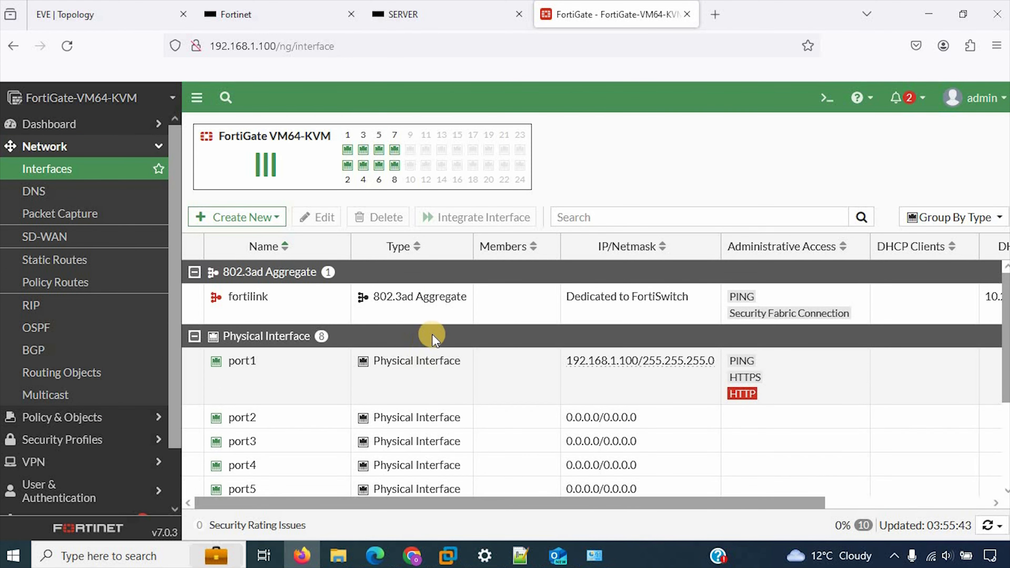
{"action": "scroll", "coordinate": [410, 338], "scroll_direction": "down", "scroll_amount": 3}
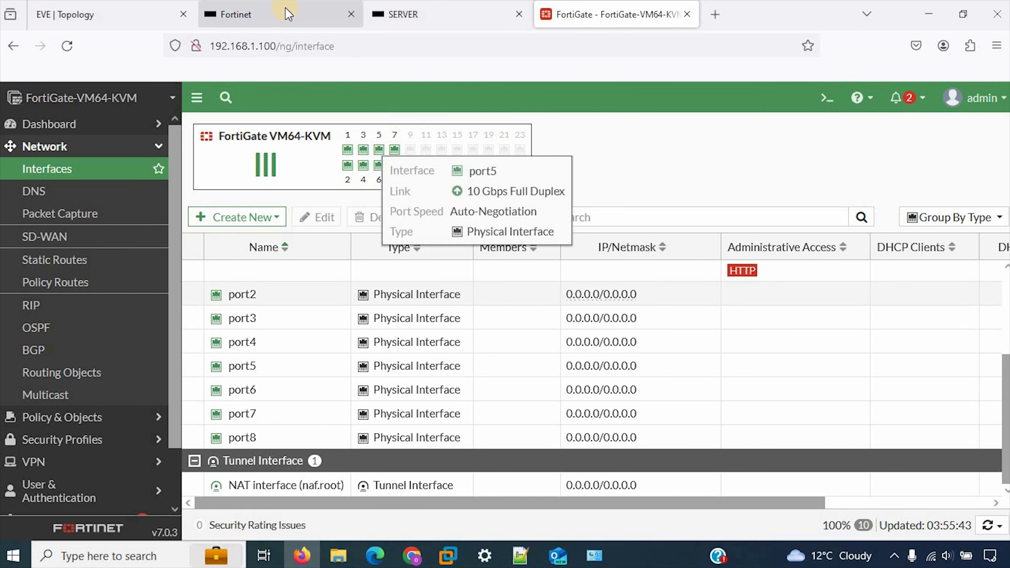
{"action": "left_click", "coordinate": [119, 12]}
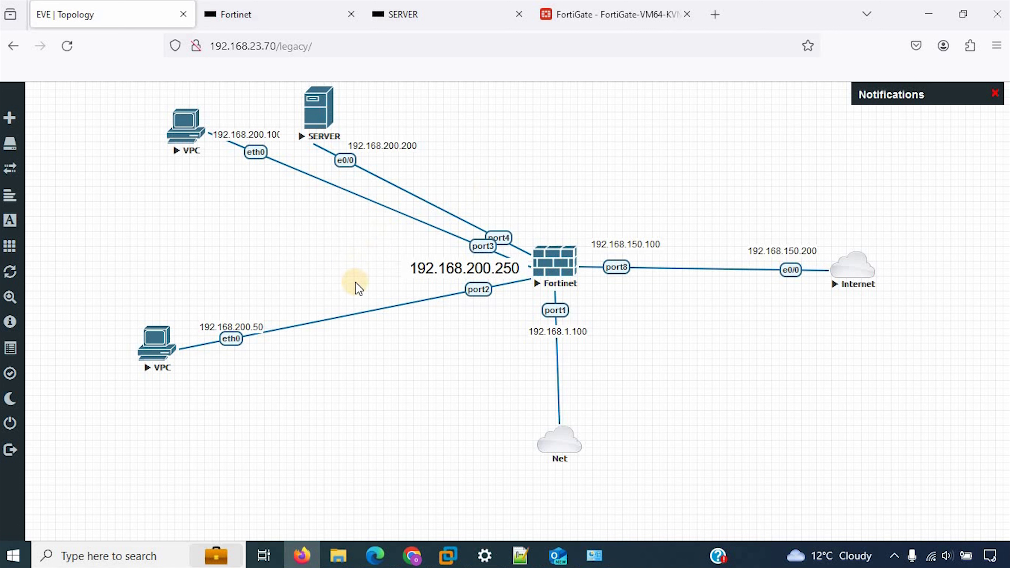
{"action": "left_click", "coordinate": [602, 12]}
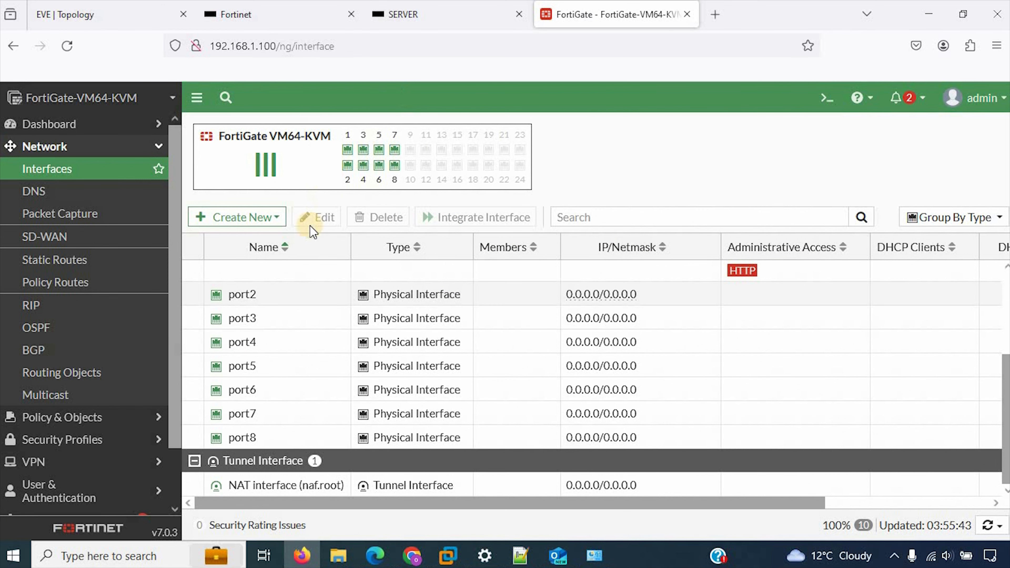
Start a new interface of type Software Switch with the name Soft-SW and the alias SSWH.
{"action": "left_click", "coordinate": [253, 219]}
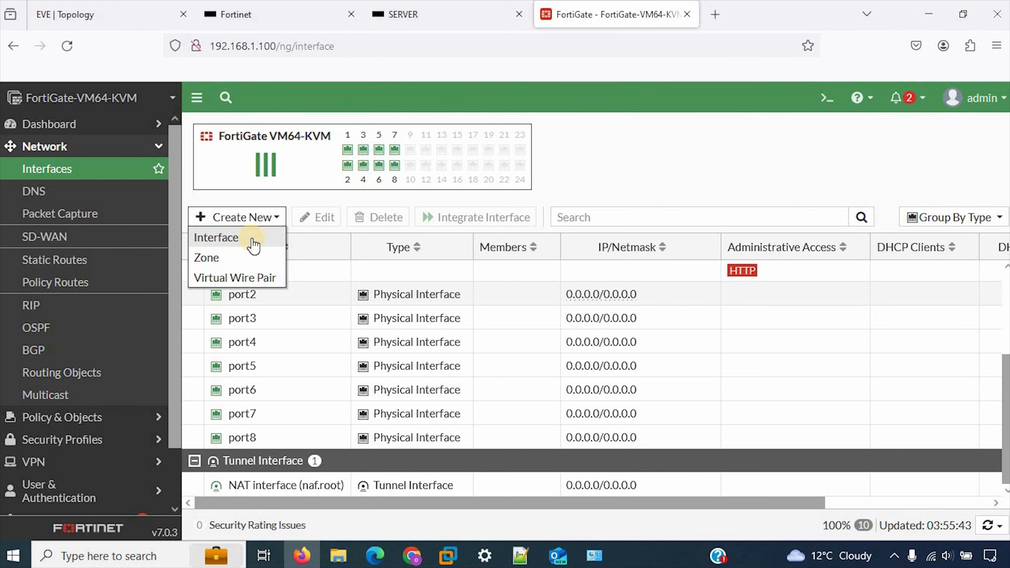
{"action": "left_click", "coordinate": [254, 243]}
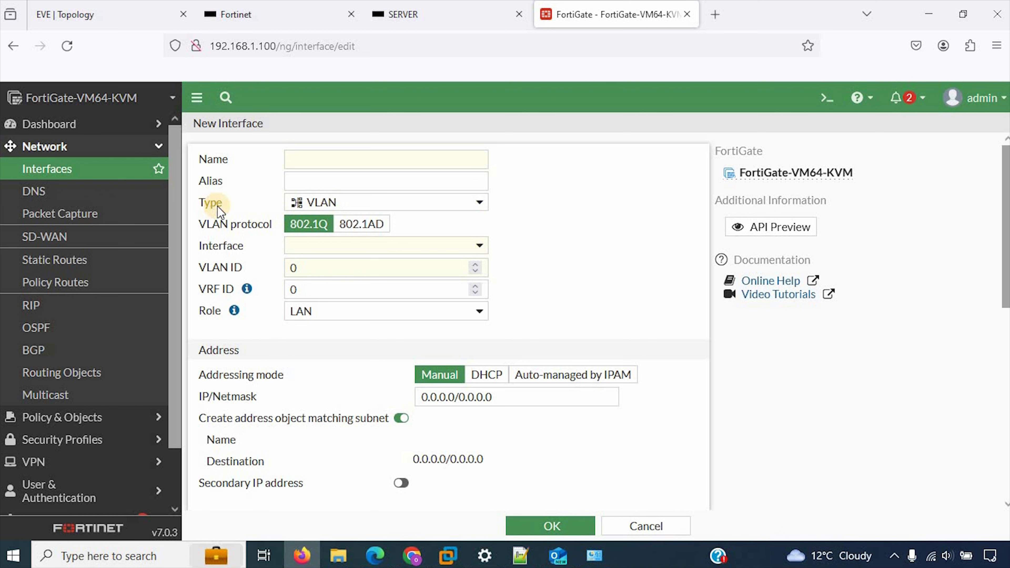
{"action": "left_click", "coordinate": [320, 203]}
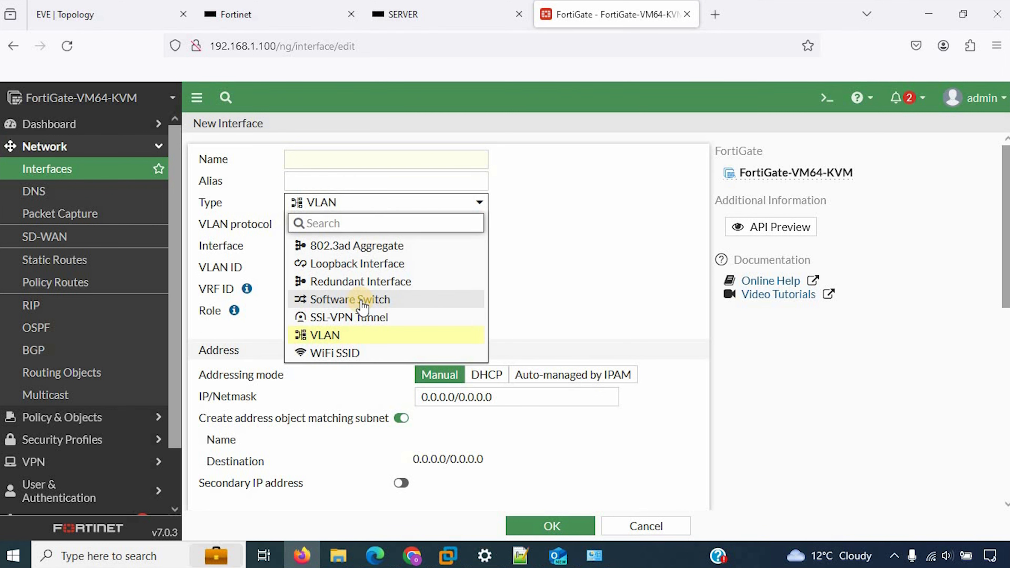
{"action": "left_click", "coordinate": [360, 300]}
{"action": "left_click", "coordinate": [362, 161]}
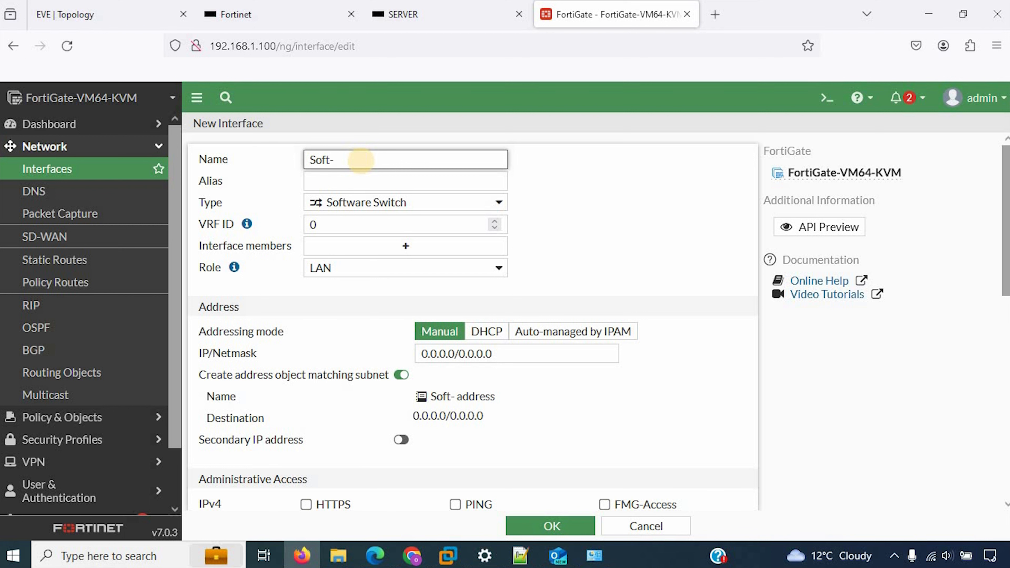
{"action": "left_click", "coordinate": [375, 175]}
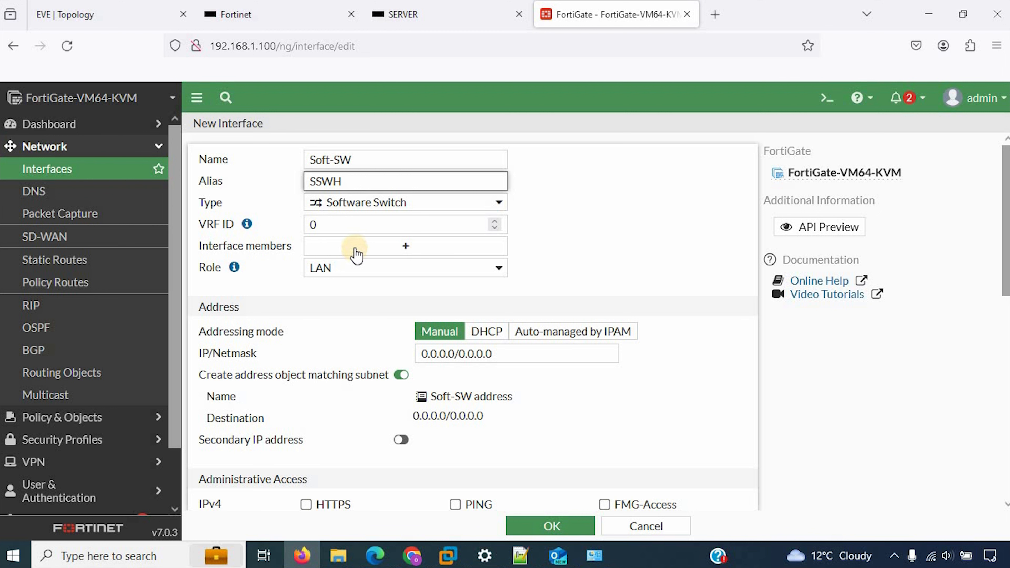
Add port2, port3 and port4 as interface members of the software switch, checking the port connections in the EVE topology.
{"action": "left_click", "coordinate": [354, 249]}
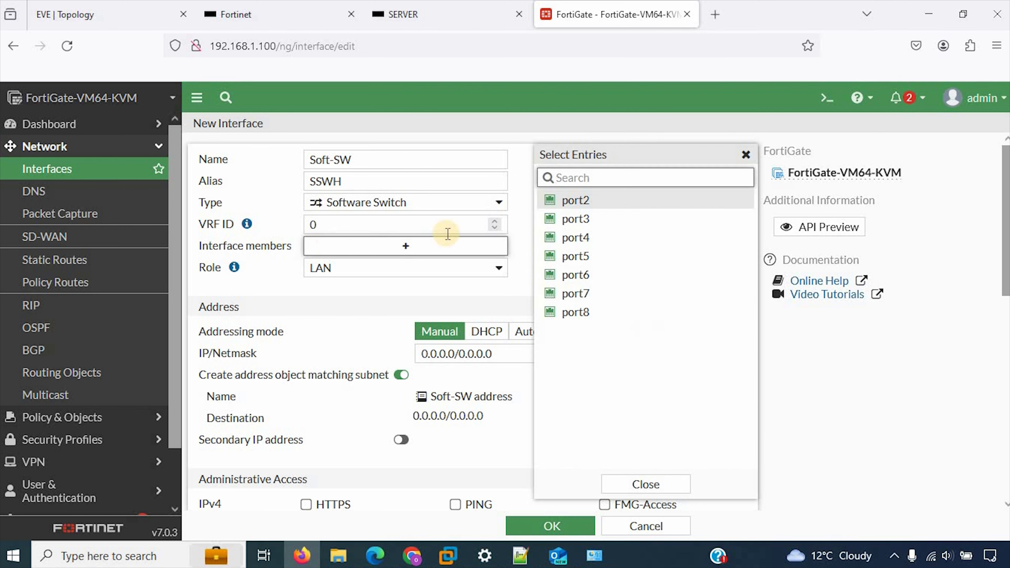
{"action": "left_click", "coordinate": [167, 18]}
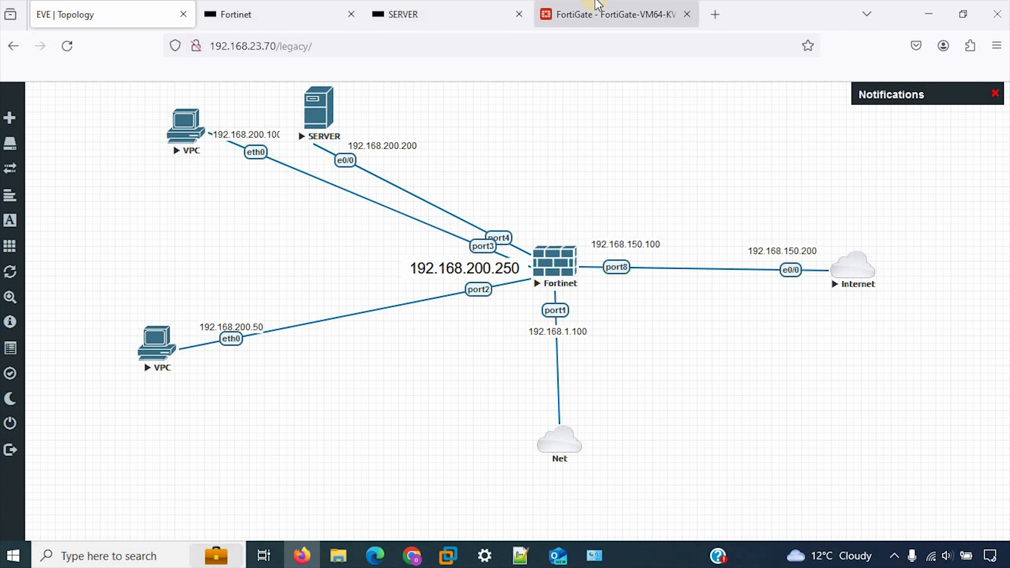
{"action": "left_click", "coordinate": [588, 14]}
{"action": "left_click", "coordinate": [586, 200]}
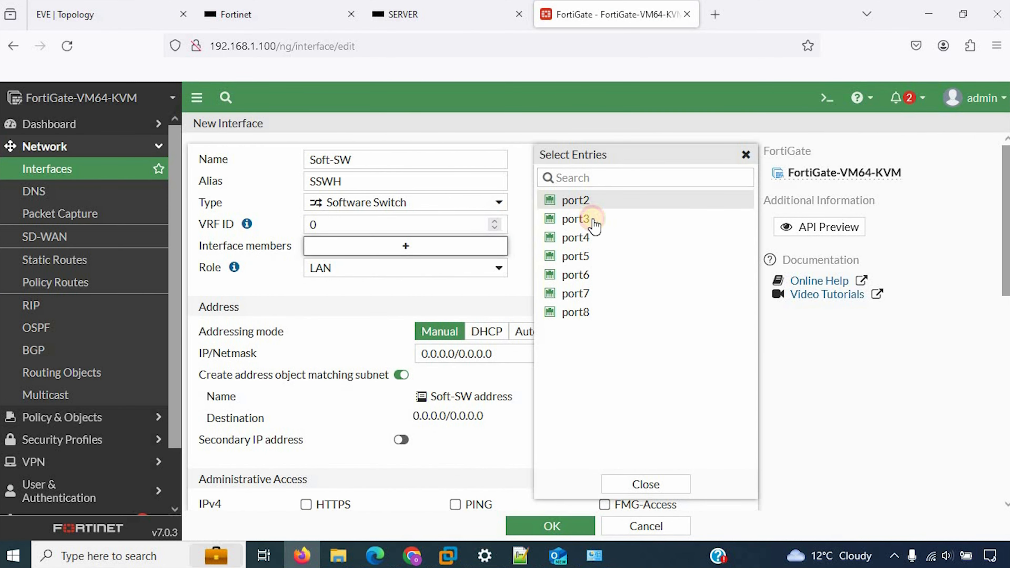
{"action": "left_click", "coordinate": [590, 219]}
{"action": "left_click", "coordinate": [591, 243]}
{"action": "left_click", "coordinate": [595, 255]}
{"action": "left_click", "coordinate": [595, 257]}
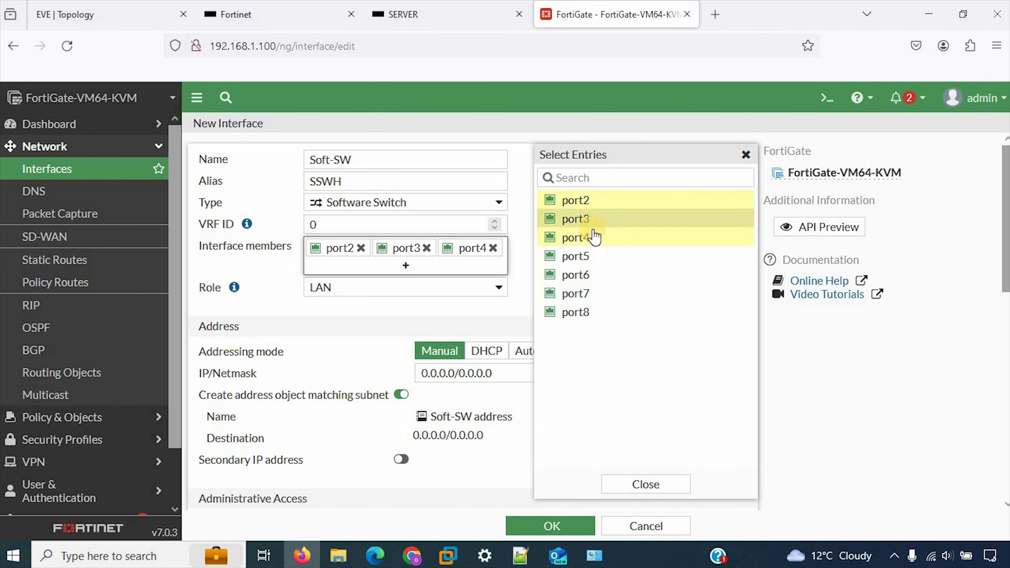
{"action": "left_click", "coordinate": [654, 485]}
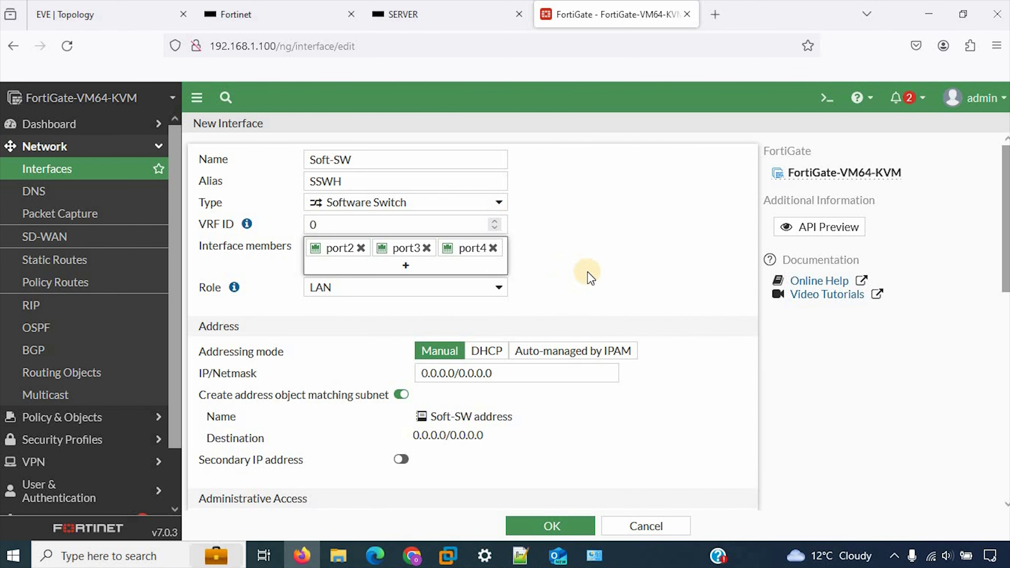
Set the software switch's IP/Netmask to 192.168.200.250/255.255.255.0, taking the address from the EVE topology.
{"action": "scroll", "coordinate": [451, 255], "scroll_direction": "down", "scroll_amount": 4}
{"action": "scroll", "coordinate": [500, 303], "scroll_direction": "up", "scroll_amount": 4}
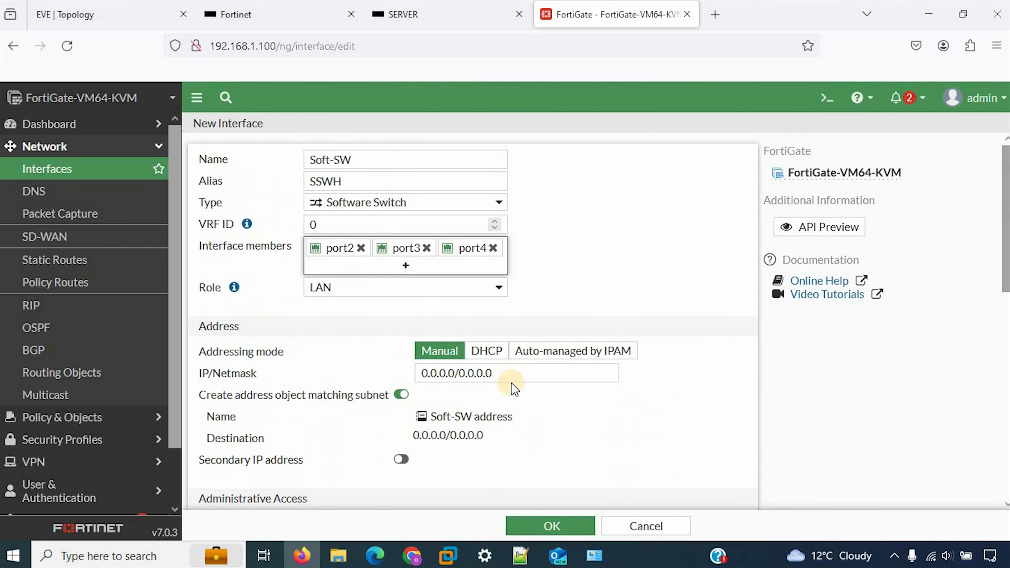
{"action": "left_click", "coordinate": [506, 374]}
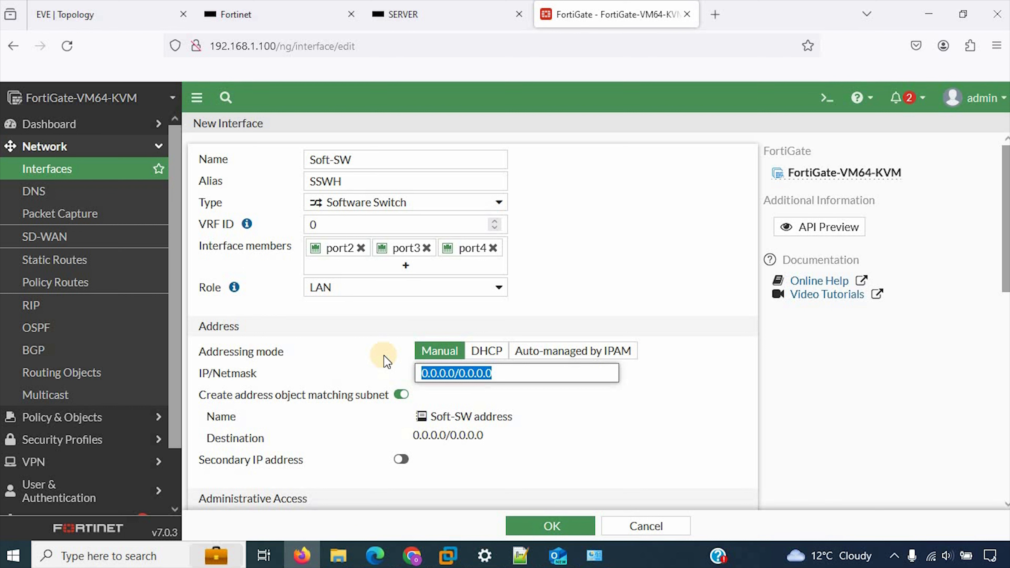
{"action": "left_click", "coordinate": [81, 14]}
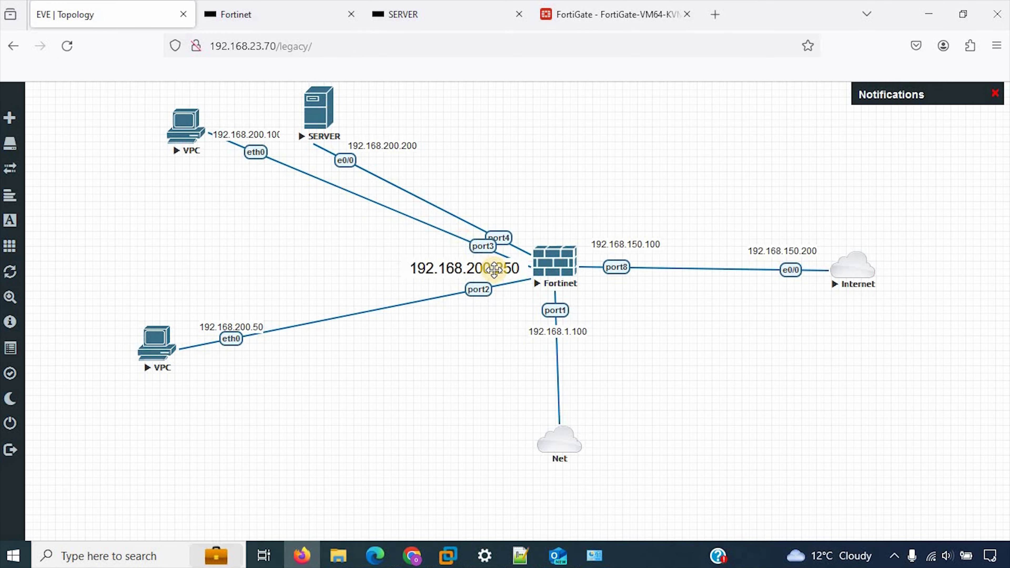
{"action": "left_click_drag", "start_coordinate": [444, 269], "coordinate": [441, 270]}
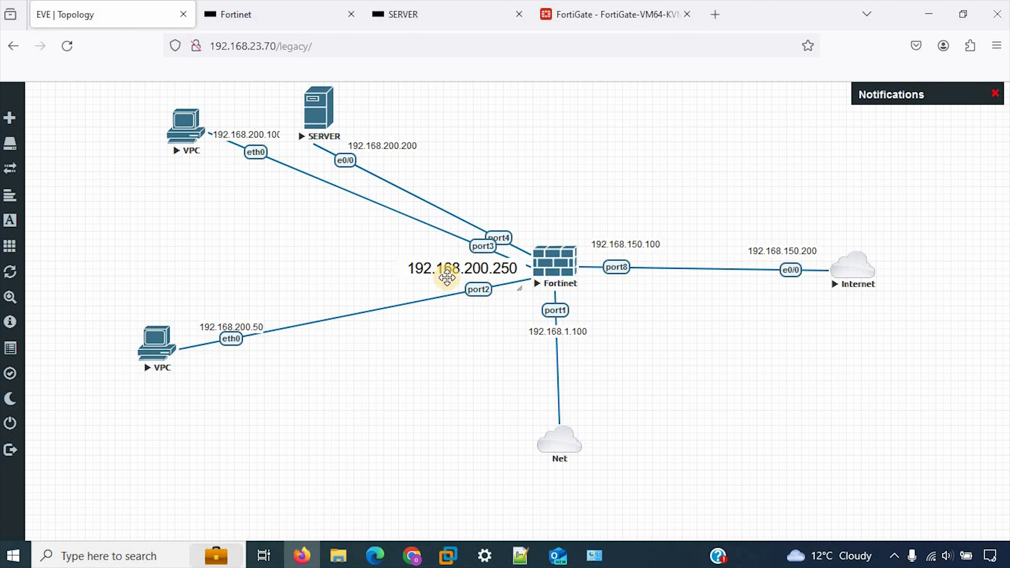
{"action": "left_click", "coordinate": [630, 6]}
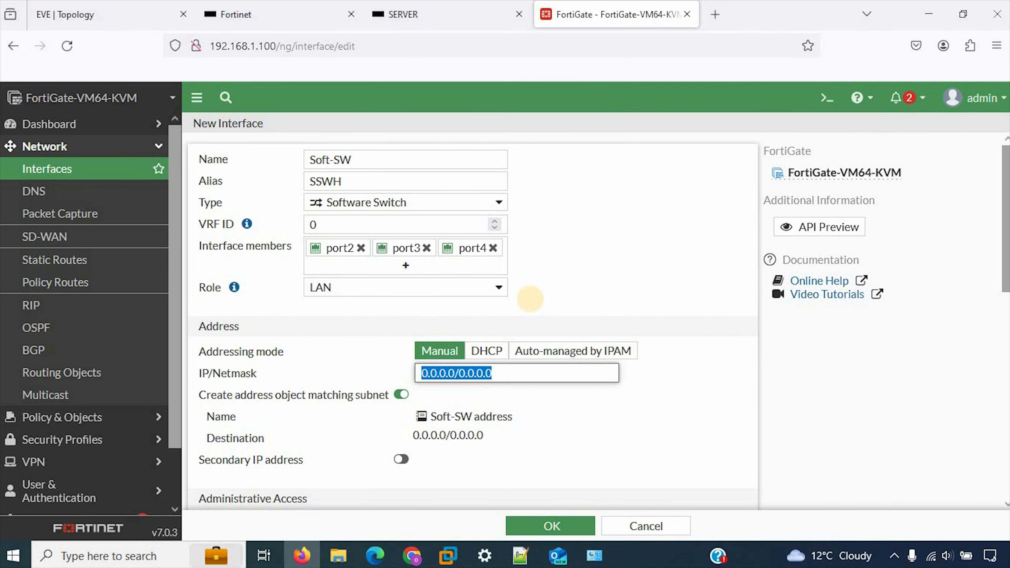
{"action": "type", "text": "192.168.200.250"}
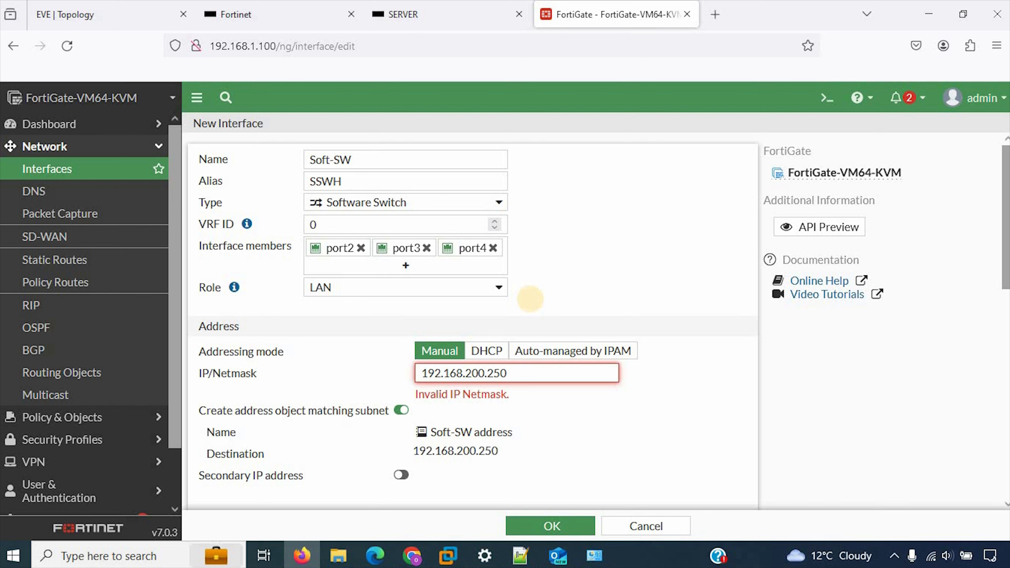
{"action": "type", "text": "/255.255"}
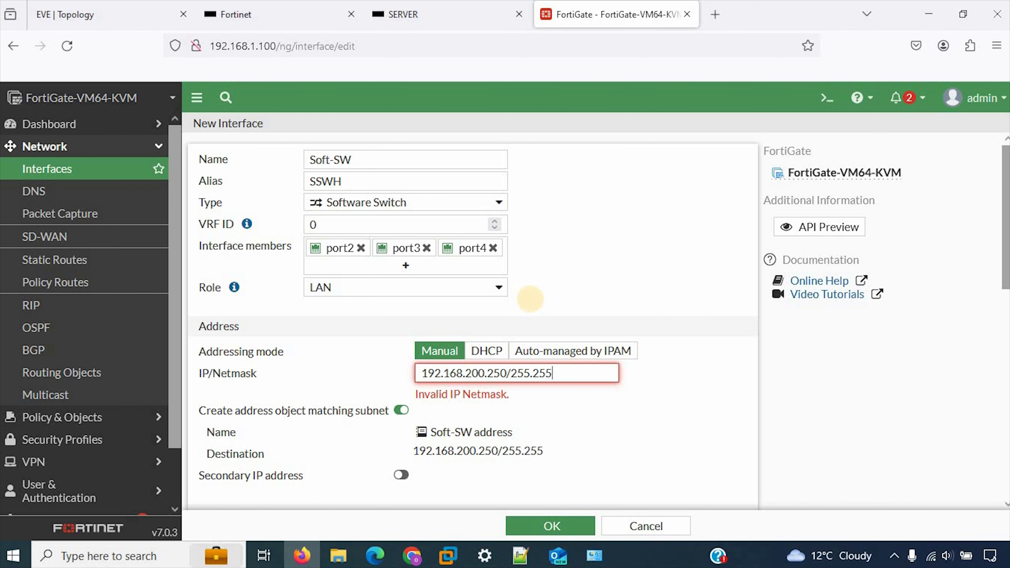
{"action": "type", "text": ".255.0"}
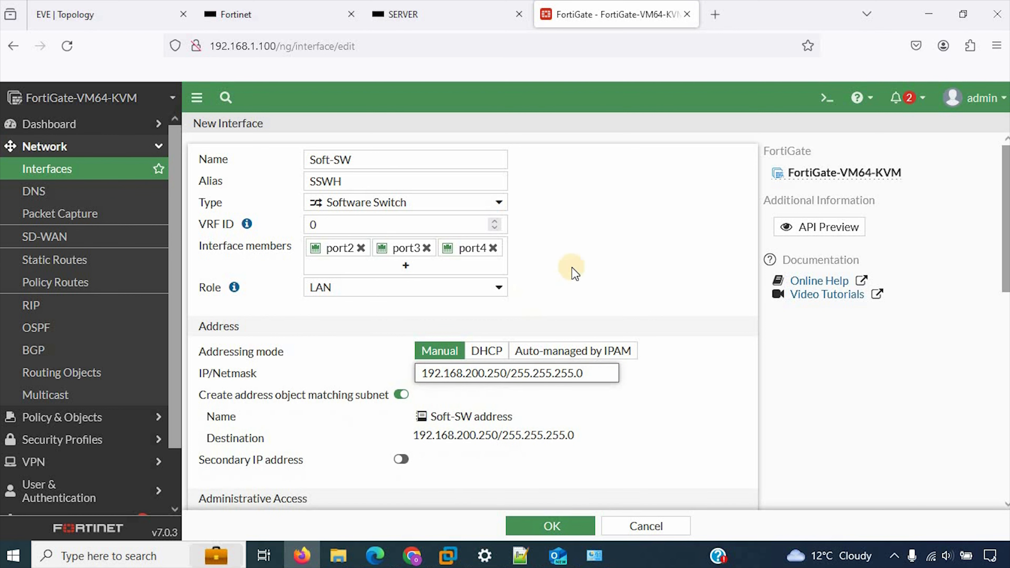
Allow PING as IPv4 administrative access on the software switch interface.
{"action": "scroll", "coordinate": [529, 365], "scroll_direction": "down", "scroll_amount": 5}
{"action": "left_click", "coordinate": [455, 282]}
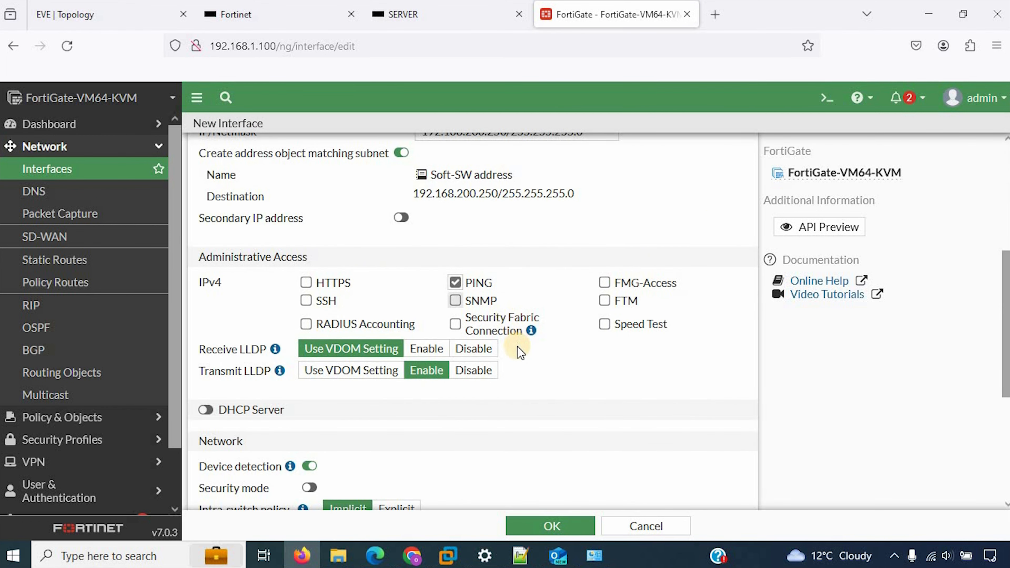
Save the software switch and check its members and IP address in the interface list against the EVE topology.
{"action": "scroll", "coordinate": [520, 352], "scroll_direction": "down", "scroll_amount": 5}
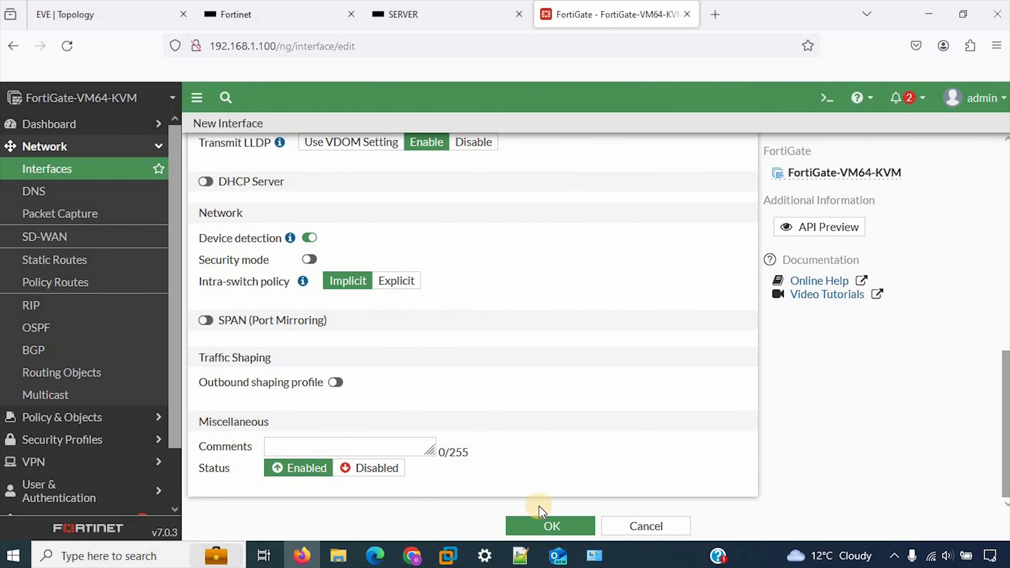
{"action": "left_click", "coordinate": [545, 525]}
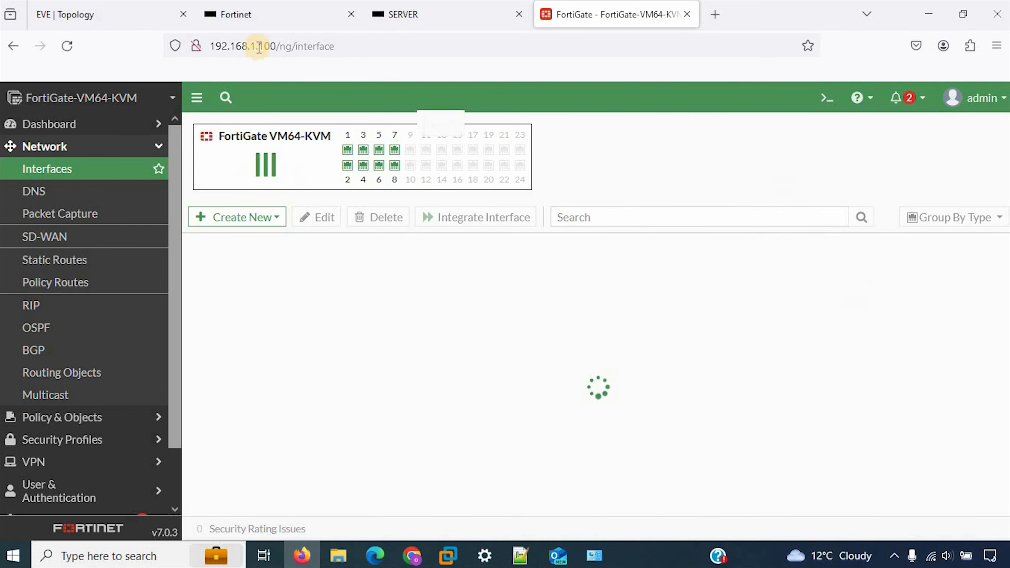
{"action": "left_click", "coordinate": [96, 14]}
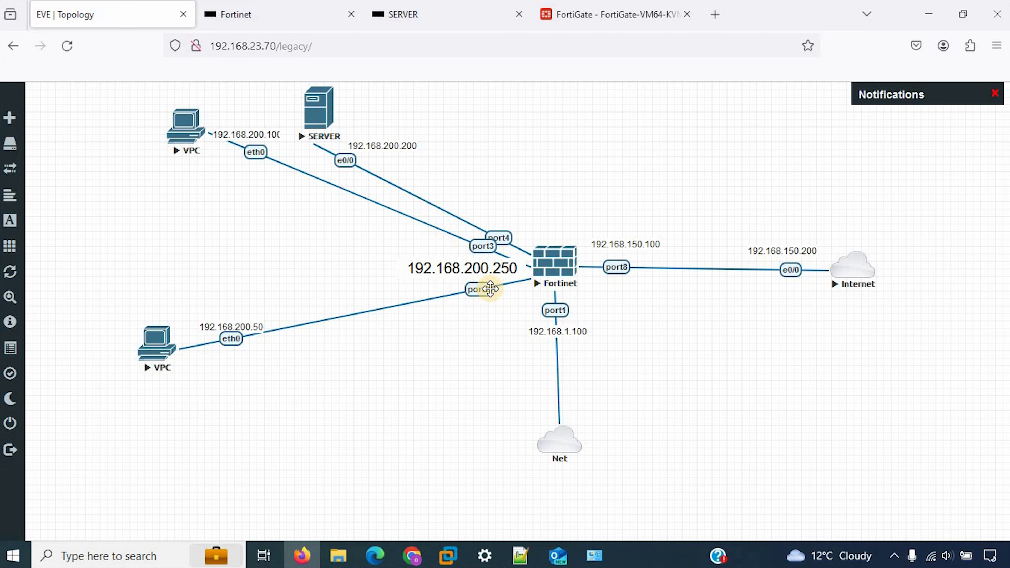
{"action": "left_click", "coordinate": [585, 5]}
{"action": "scroll", "coordinate": [355, 436], "scroll_direction": "down", "scroll_amount": 3}
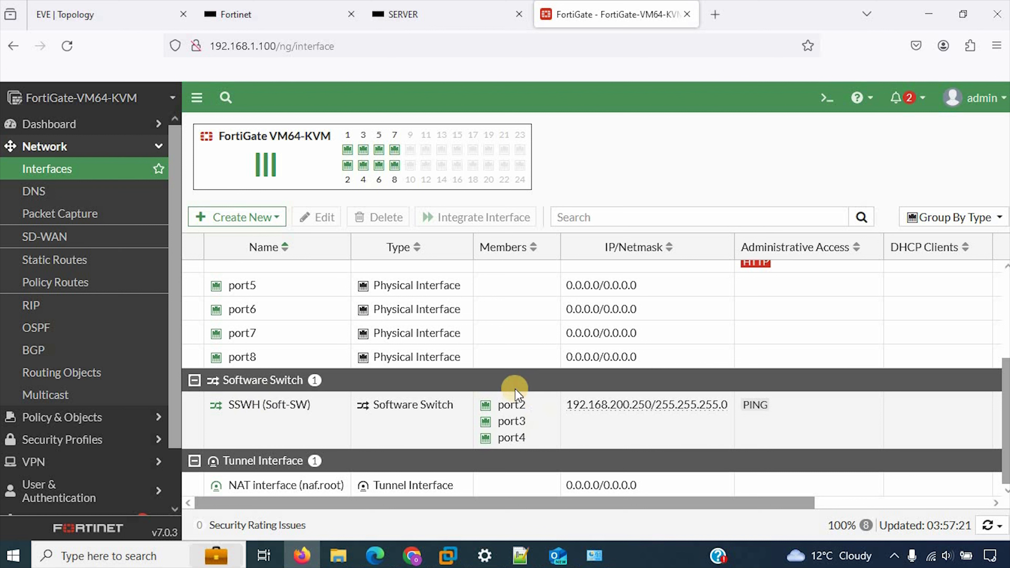
{"action": "scroll", "coordinate": [531, 430], "scroll_direction": "up", "scroll_amount": 3}
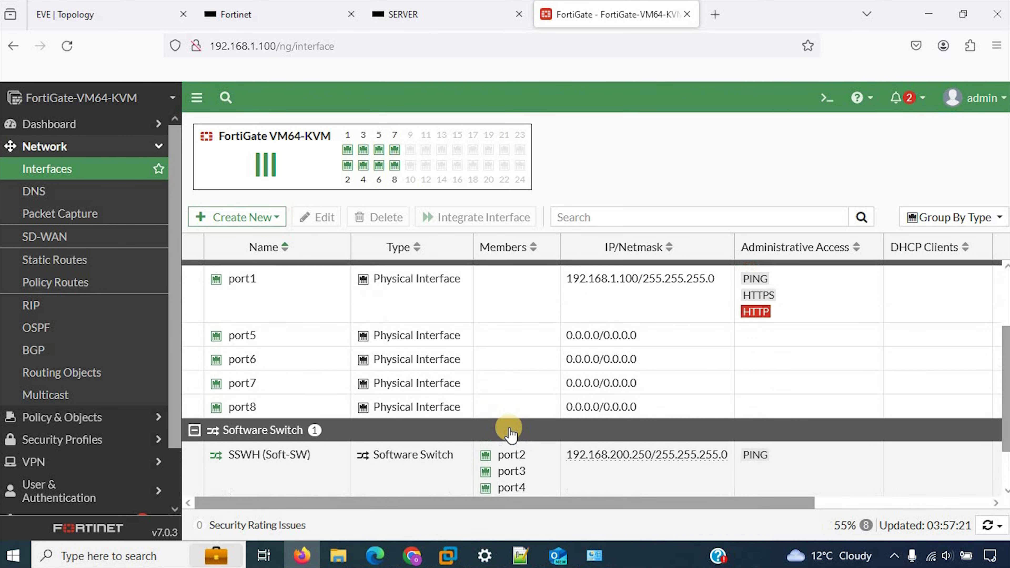
Open the console of the VPC on port2 and run show to read its IP address and gateway.
{"action": "left_click", "coordinate": [118, 6]}
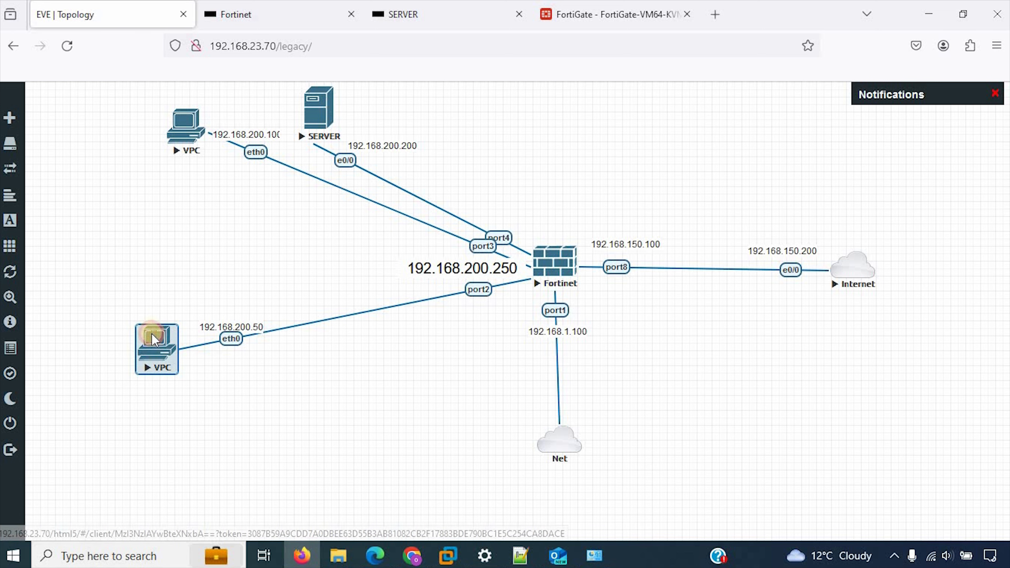
{"action": "left_click", "coordinate": [156, 352]}
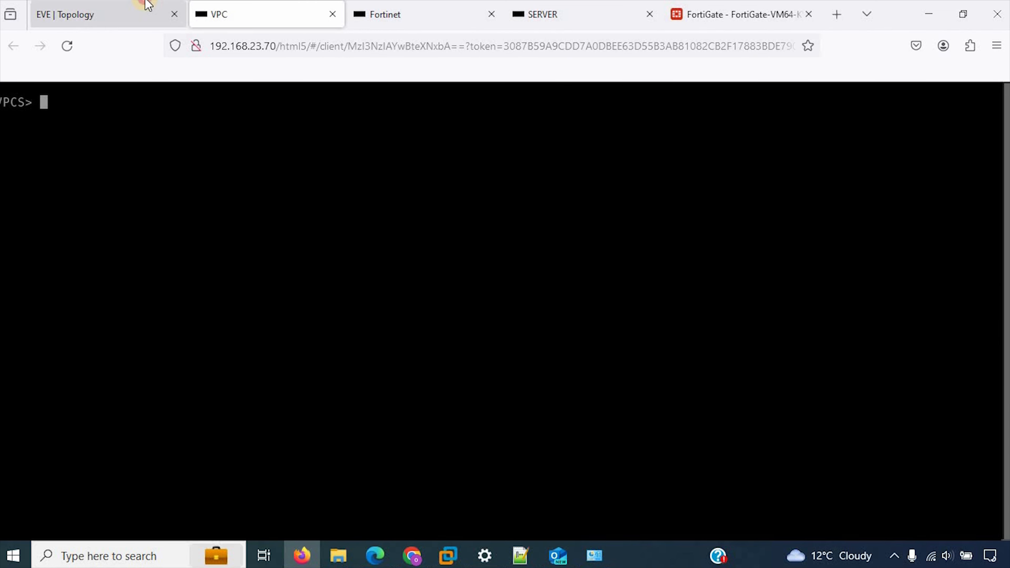
{"action": "left_click", "coordinate": [143, 11]}
{"action": "left_click_drag", "start_coordinate": [415, 264], "coordinate": [417, 264]}
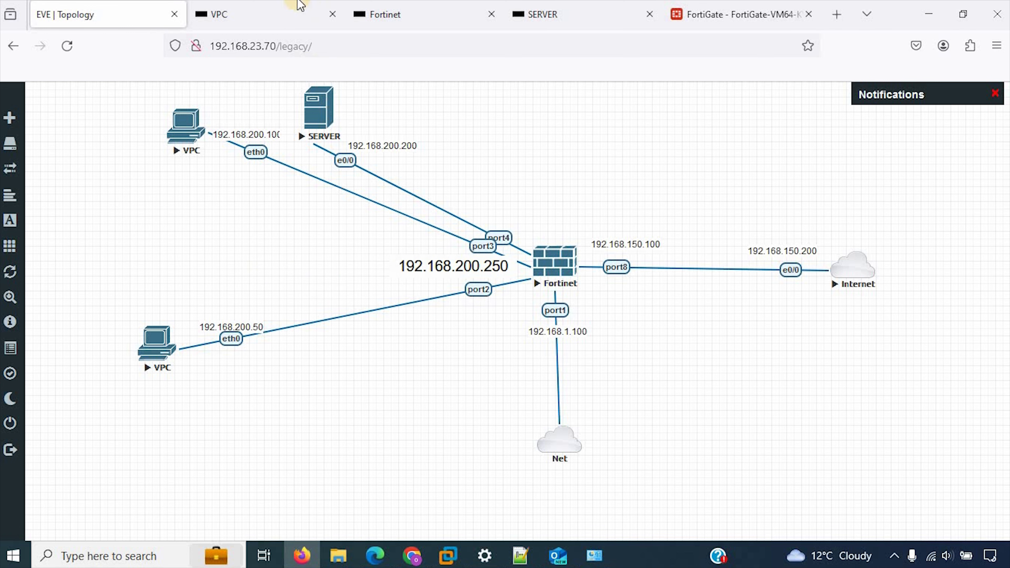
{"action": "left_click", "coordinate": [270, 8]}
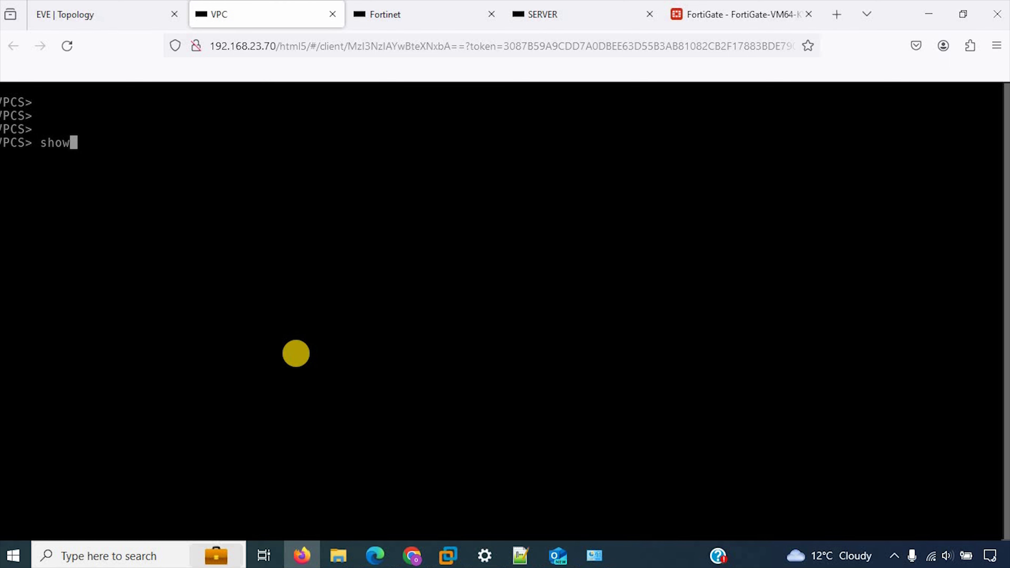
{"action": "type", "text": "show"}
{"action": "key", "text": "Return"}
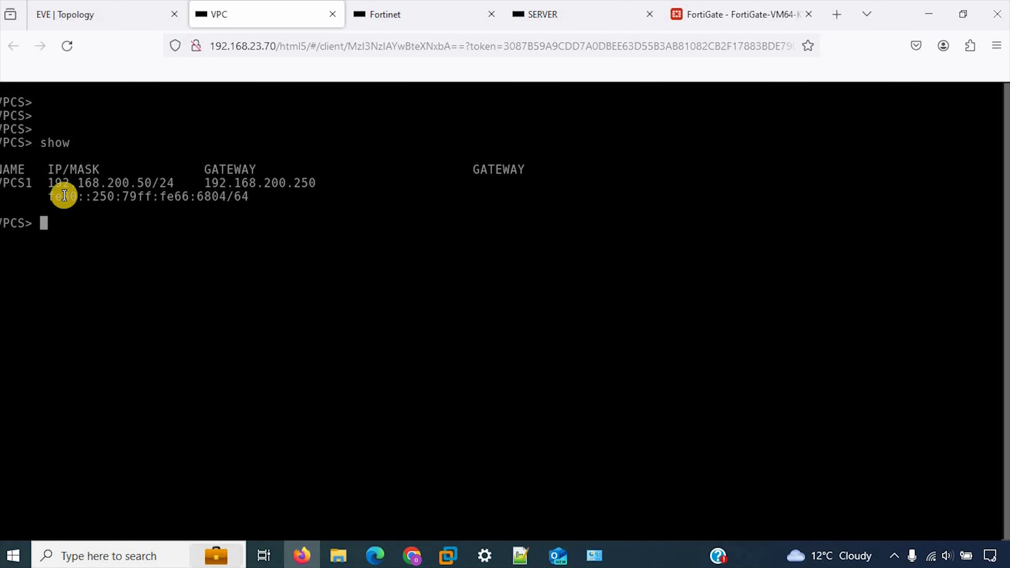
{"action": "left_click_drag", "start_coordinate": [48, 183], "coordinate": [339, 184]}
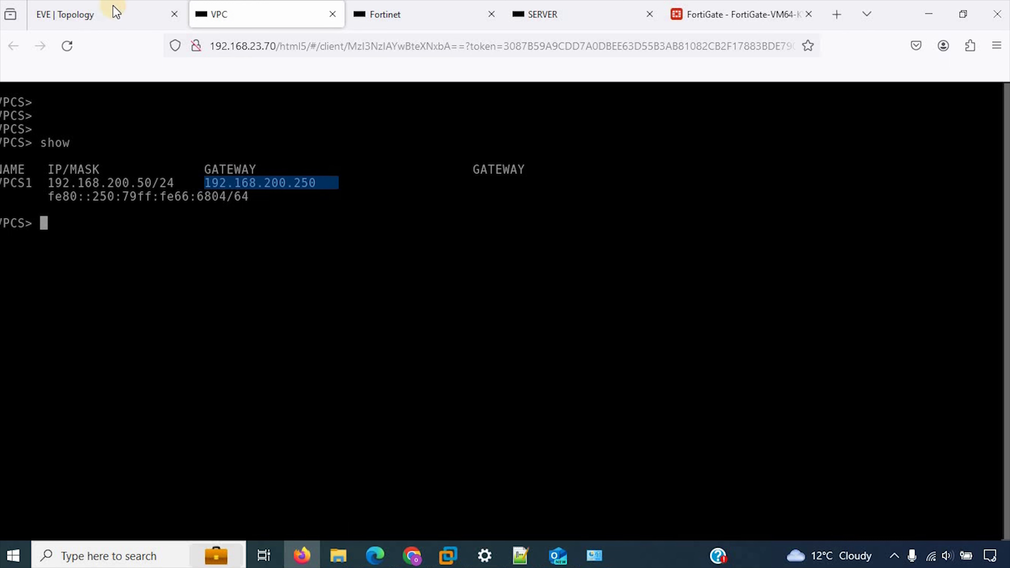
Compare the VPC's gateway with the firewall address in the EVE topology and the software switch entry in FortiGate.
{"action": "left_click", "coordinate": [88, 12]}
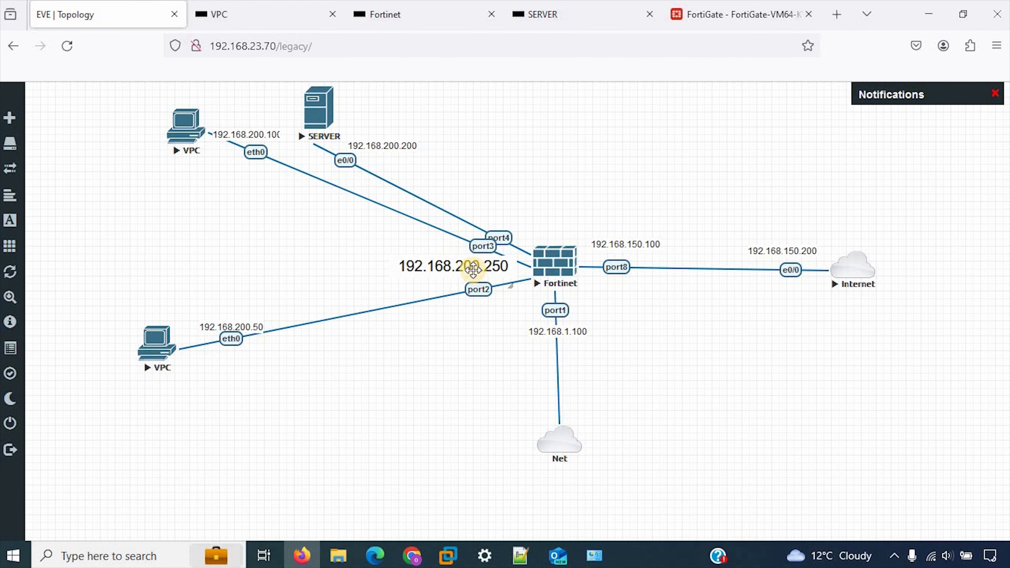
{"action": "left_click", "coordinate": [727, 11]}
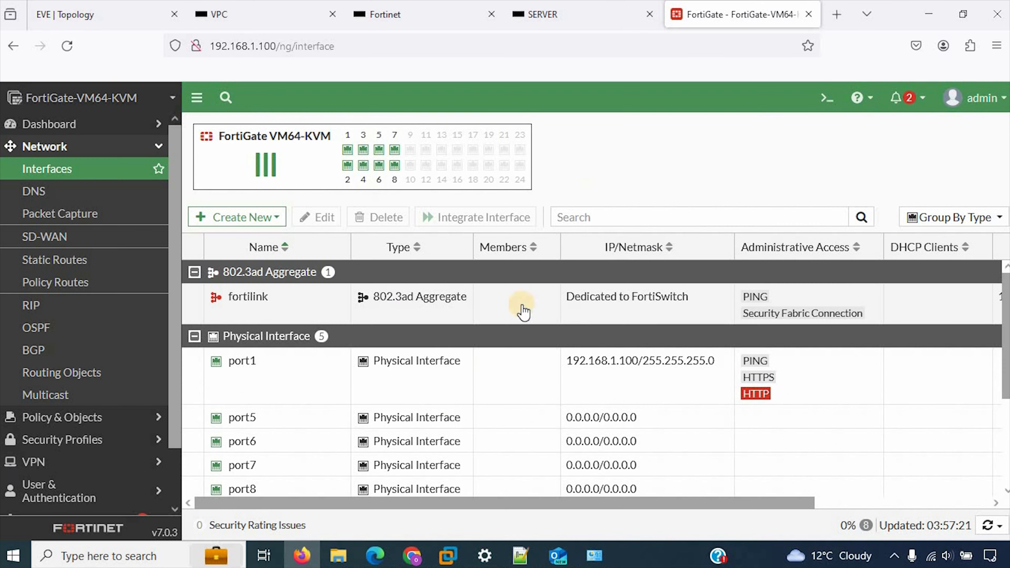
{"action": "scroll", "coordinate": [379, 422], "scroll_direction": "down", "scroll_amount": 3}
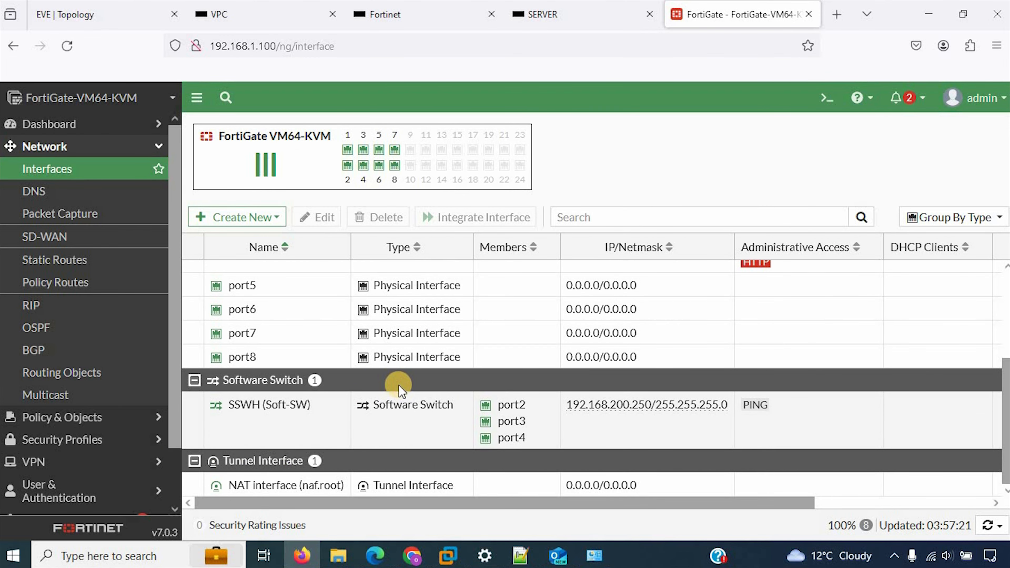
{"action": "left_click", "coordinate": [226, 6]}
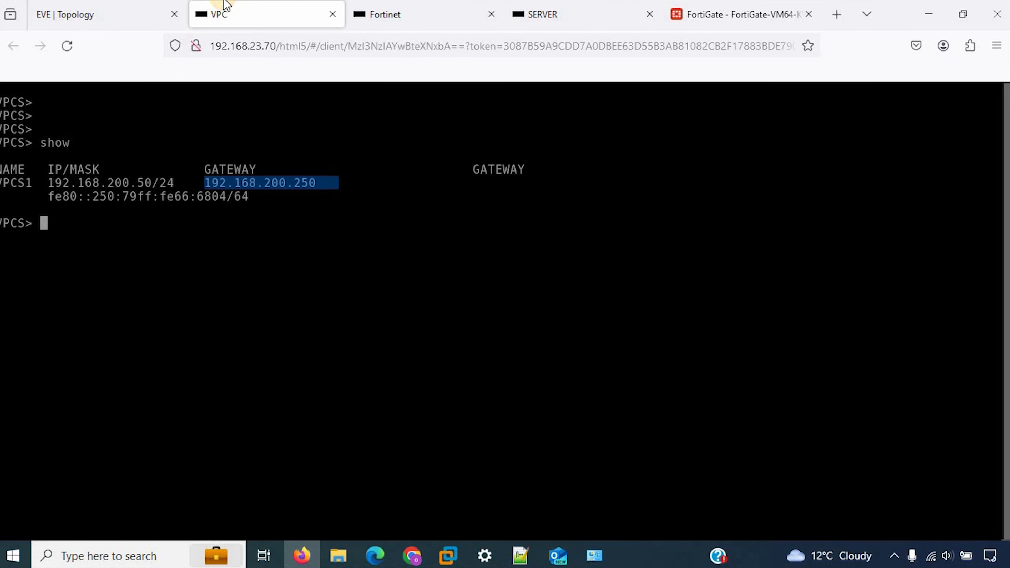
Move the port2 VPC node in the EVE topology to just above its 192.168.200.50 label.
{"action": "left_click", "coordinate": [108, 15]}
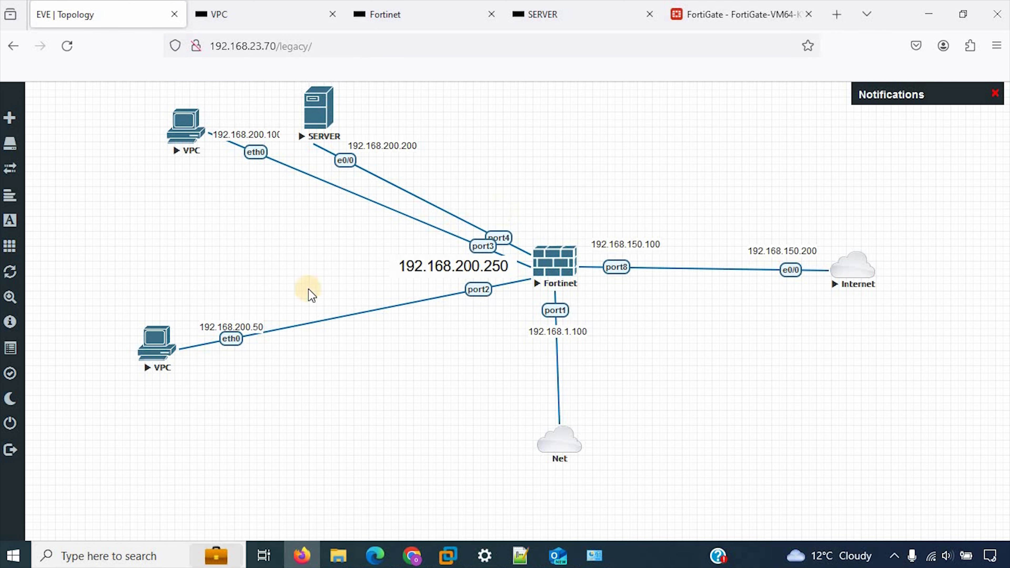
{"action": "left_click", "coordinate": [165, 352]}
{"action": "left_click", "coordinate": [264, 322]}
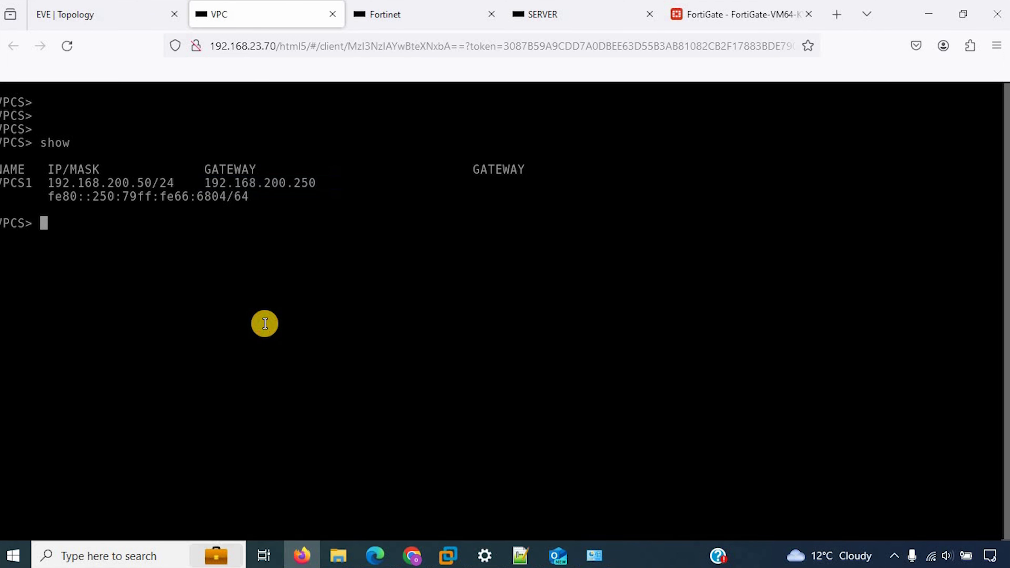
{"action": "left_click", "coordinate": [108, 12]}
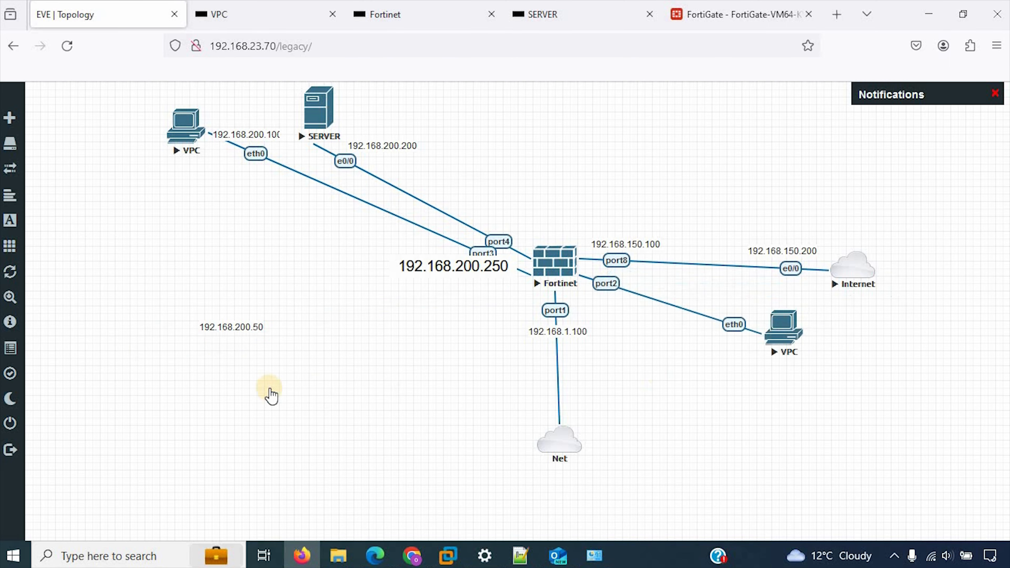
{"action": "left_click_drag", "start_coordinate": [172, 297], "coordinate": [140, 292]}
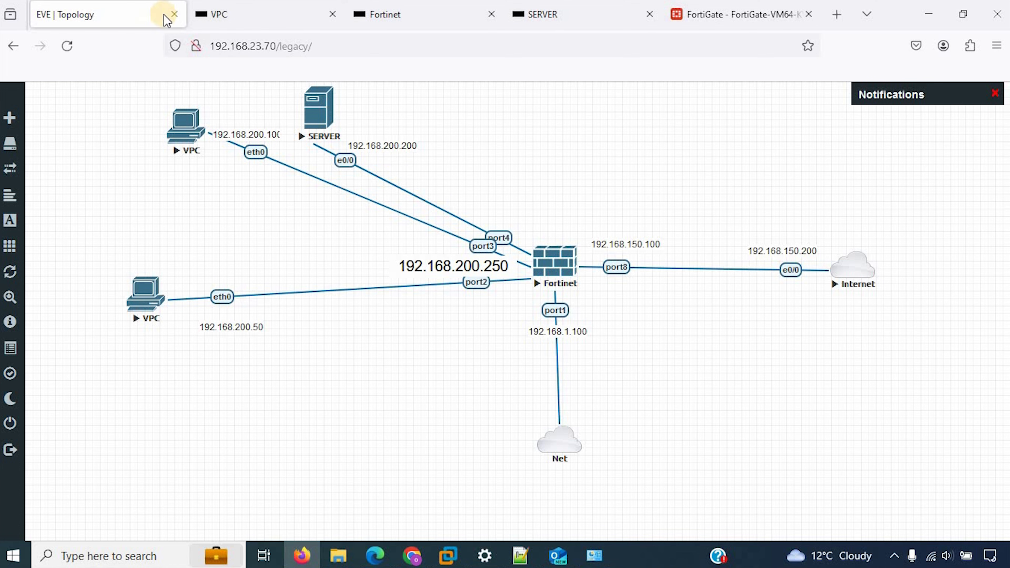
Ping the Internet node at 192.168.150.200 from the VPC console, taking the address from the EVE topology, and examine the replies.
{"action": "left_click", "coordinate": [298, 4]}
{"action": "left_click_drag", "start_coordinate": [354, 398], "coordinate": [350, 384]}
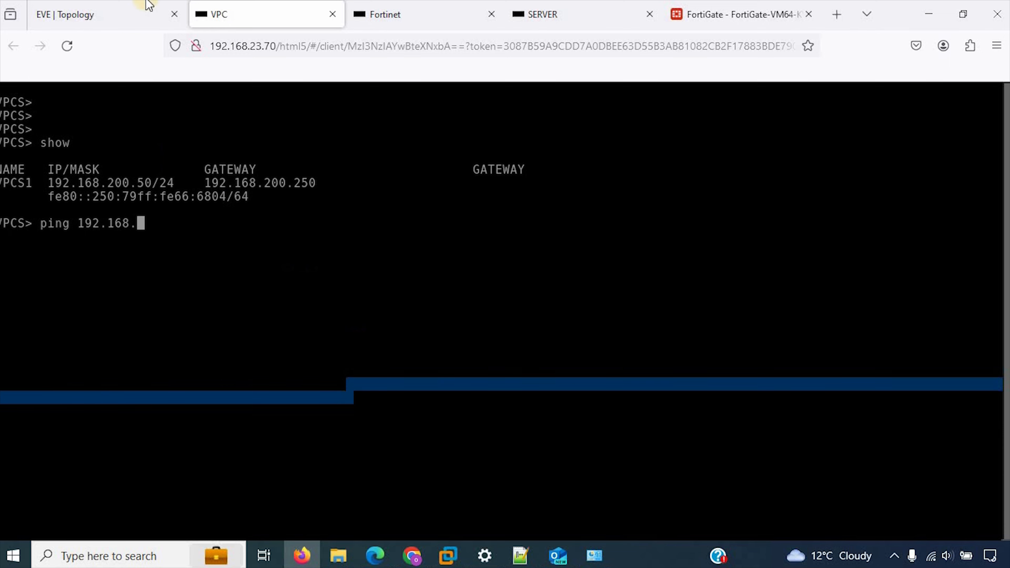
{"action": "left_click", "coordinate": [144, 8]}
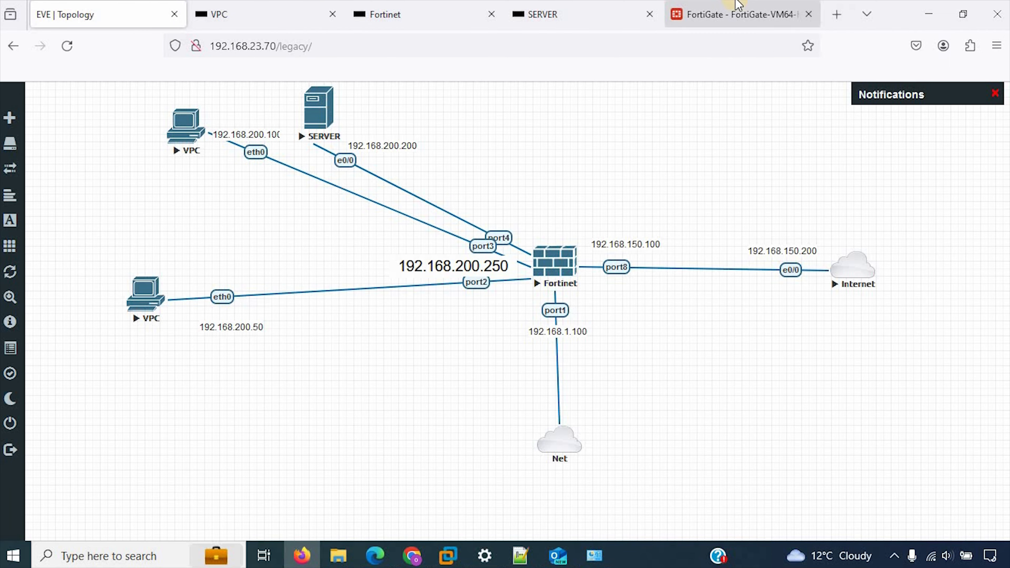
{"action": "left_click", "coordinate": [745, 5]}
{"action": "left_click", "coordinate": [157, 9]}
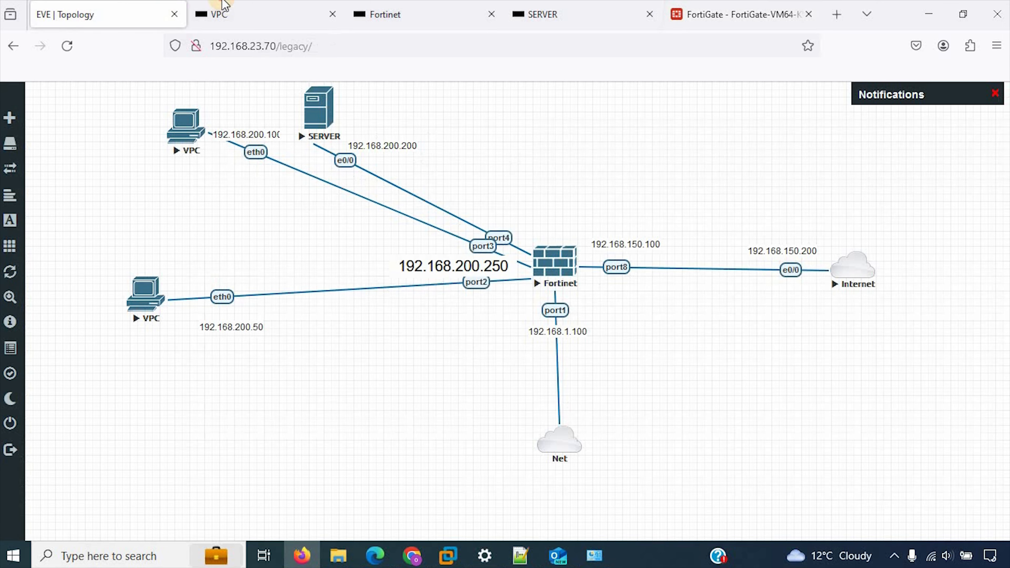
{"action": "left_click", "coordinate": [232, 10]}
{"action": "left_click", "coordinate": [233, 259]}
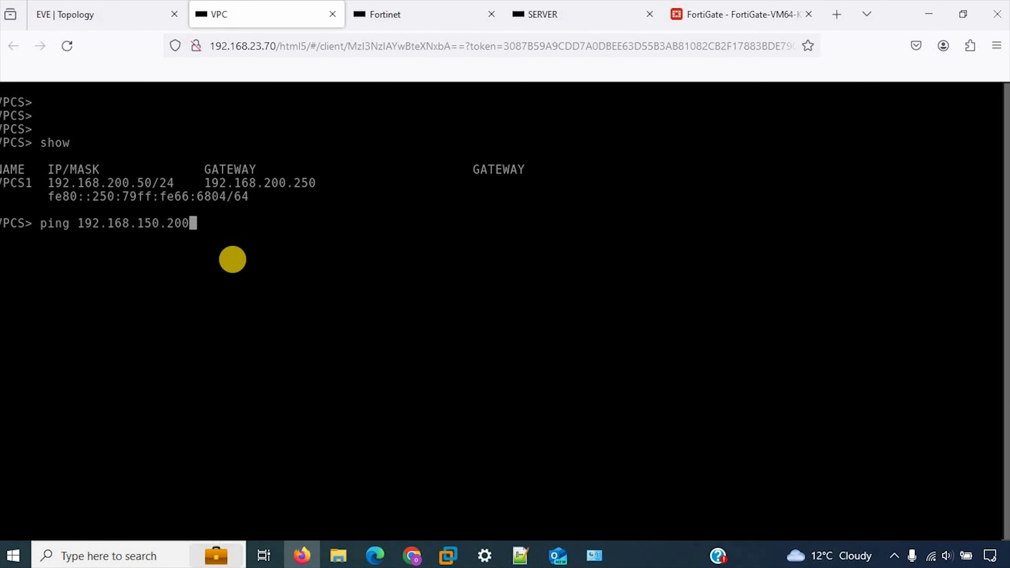
{"action": "key", "text": "Return"}
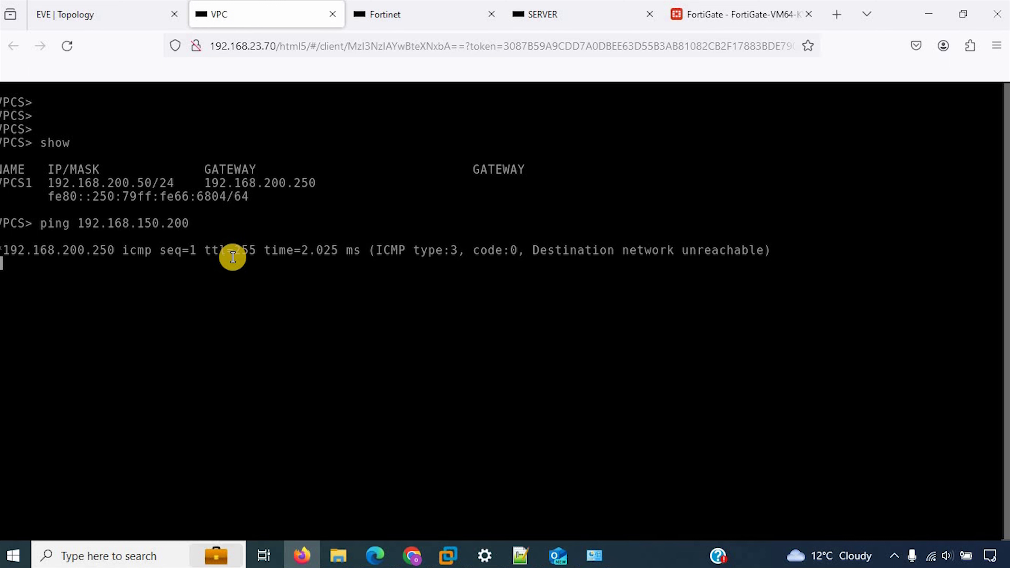
{"action": "left_click_drag", "start_coordinate": [545, 287], "coordinate": [747, 293]}
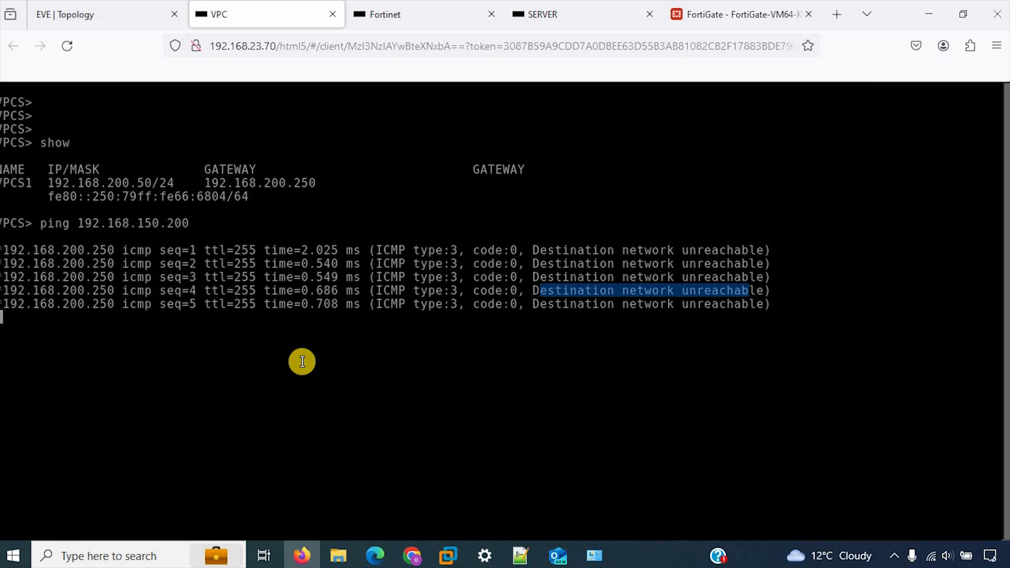
Examine the FortiGate interface list and the Internet node's link to port8 in the EVE topology.
{"action": "left_click", "coordinate": [131, 8]}
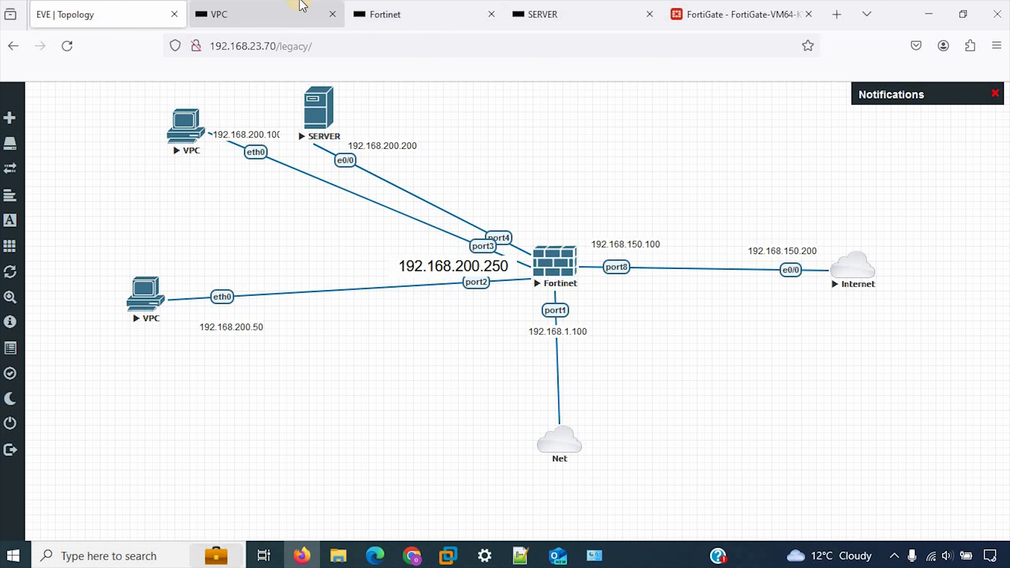
{"action": "left_click", "coordinate": [452, 6]}
{"action": "left_click", "coordinate": [777, 11]}
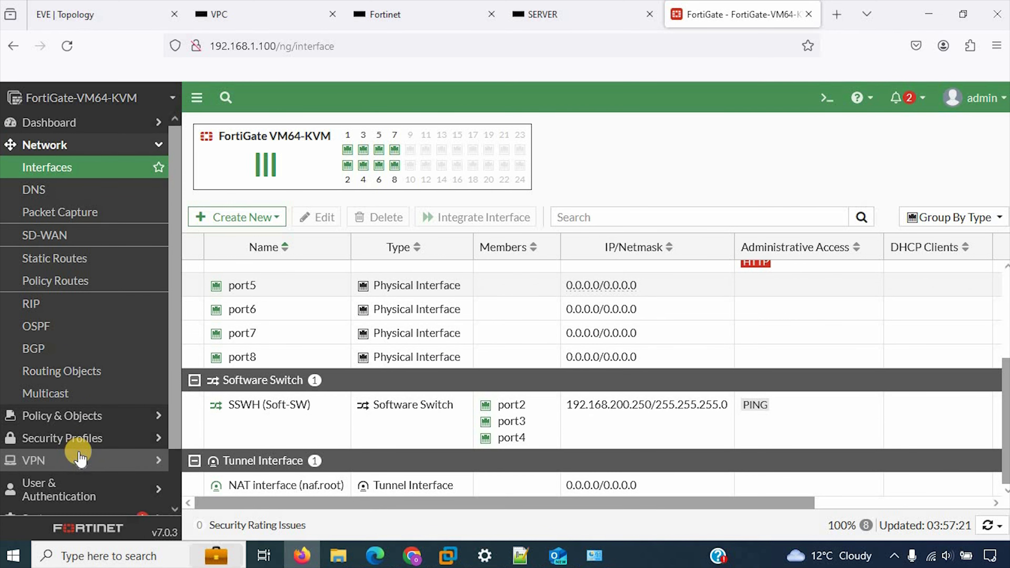
{"action": "scroll", "coordinate": [82, 444], "scroll_direction": "down", "scroll_amount": 2}
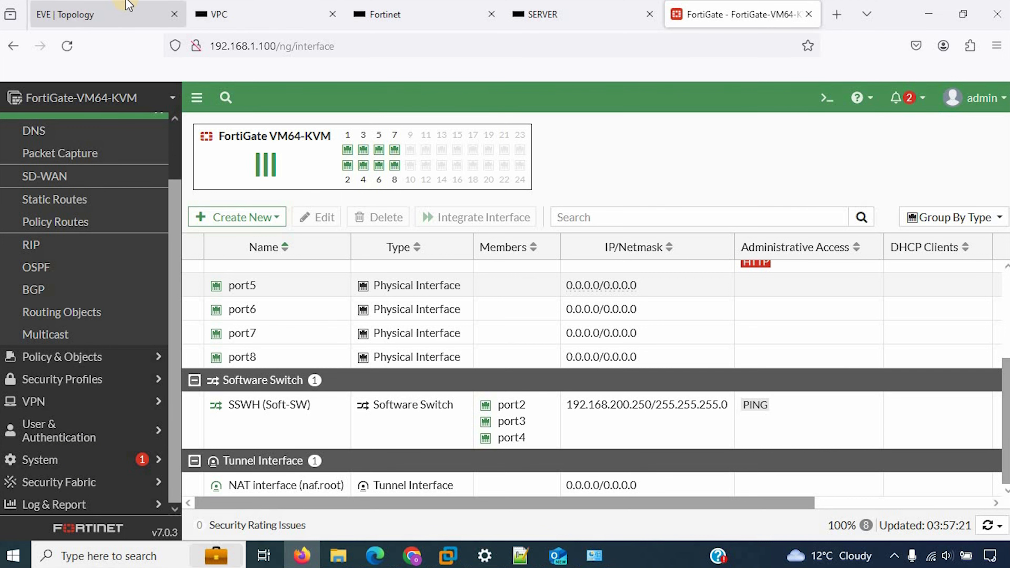
{"action": "left_click", "coordinate": [130, 8]}
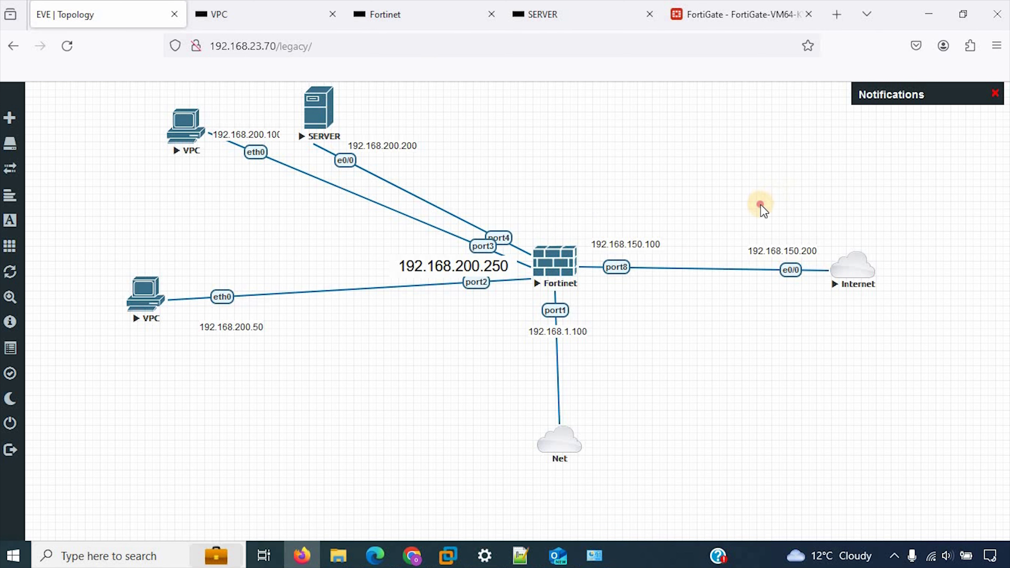
{"action": "left_click_drag", "start_coordinate": [761, 205], "coordinate": [897, 335]}
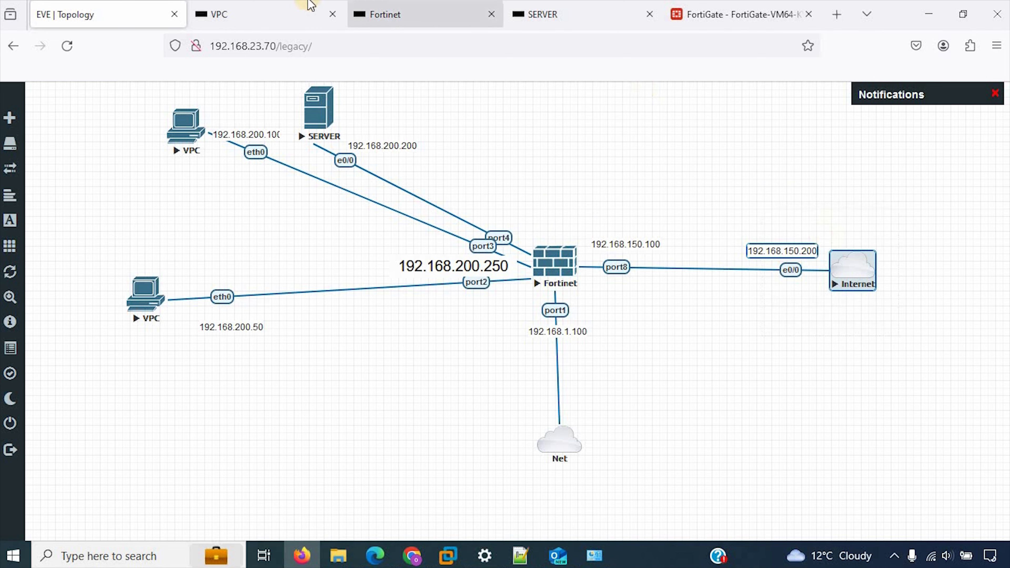
In FortiGate, start a new static route for destination 0.0.0.0/0.0.0.0 with gateway address 192.168.150.200, checking the address in the EVE topology.
{"action": "left_click", "coordinate": [696, 4]}
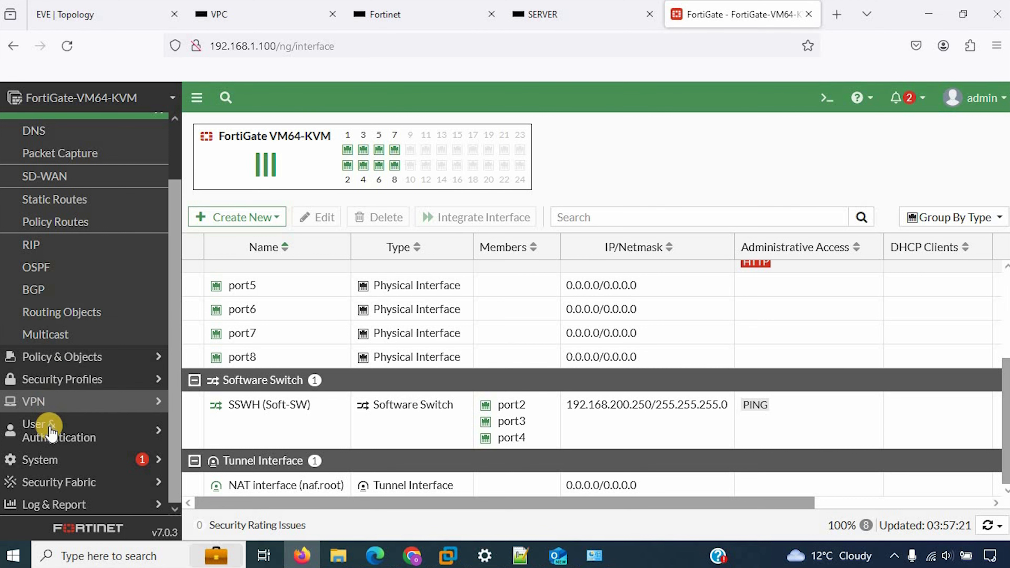
{"action": "scroll", "coordinate": [76, 199], "scroll_direction": "up", "scroll_amount": 2}
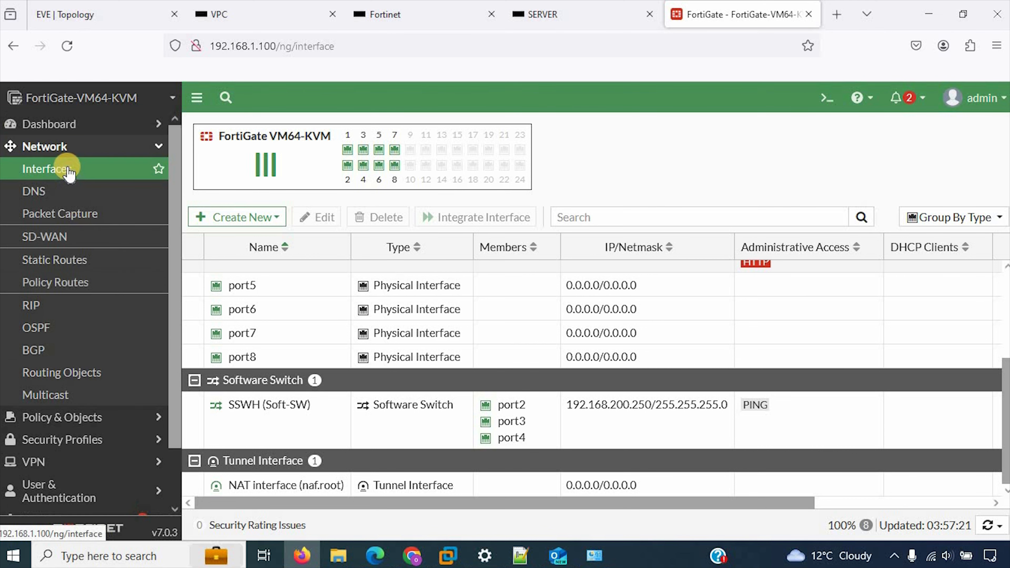
{"action": "left_click", "coordinate": [87, 269]}
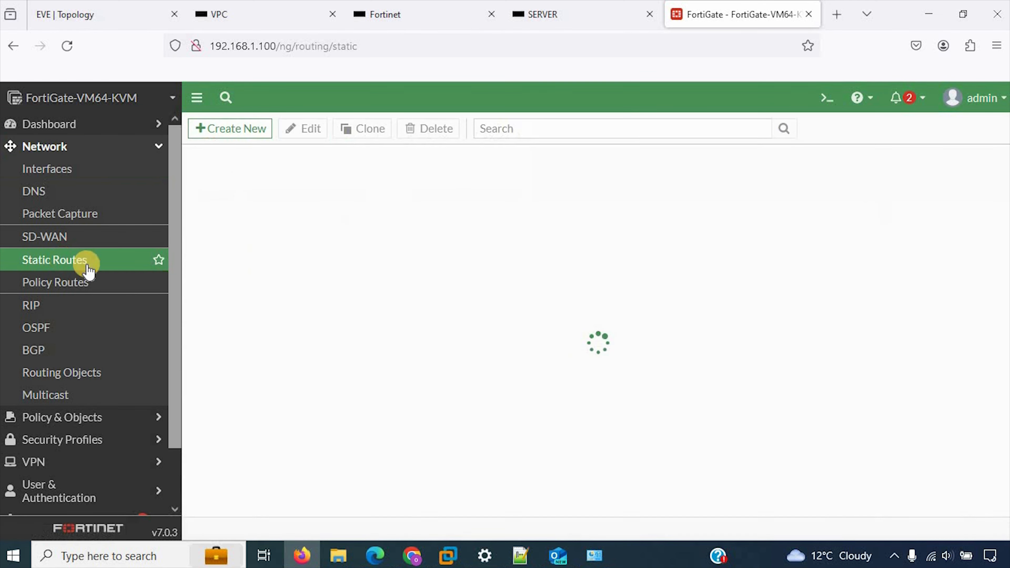
{"action": "left_click", "coordinate": [255, 128]}
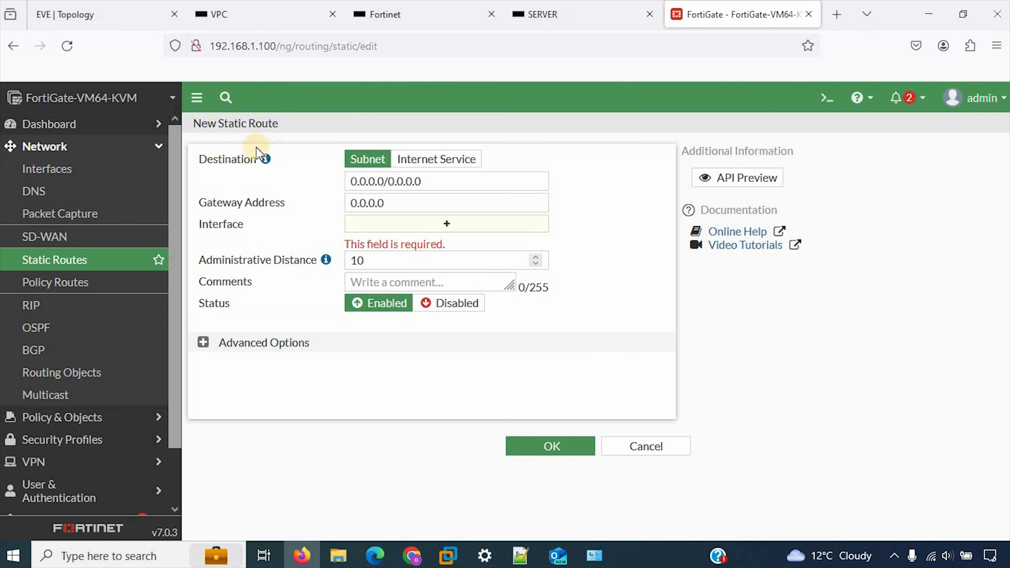
{"action": "left_click", "coordinate": [449, 182]}
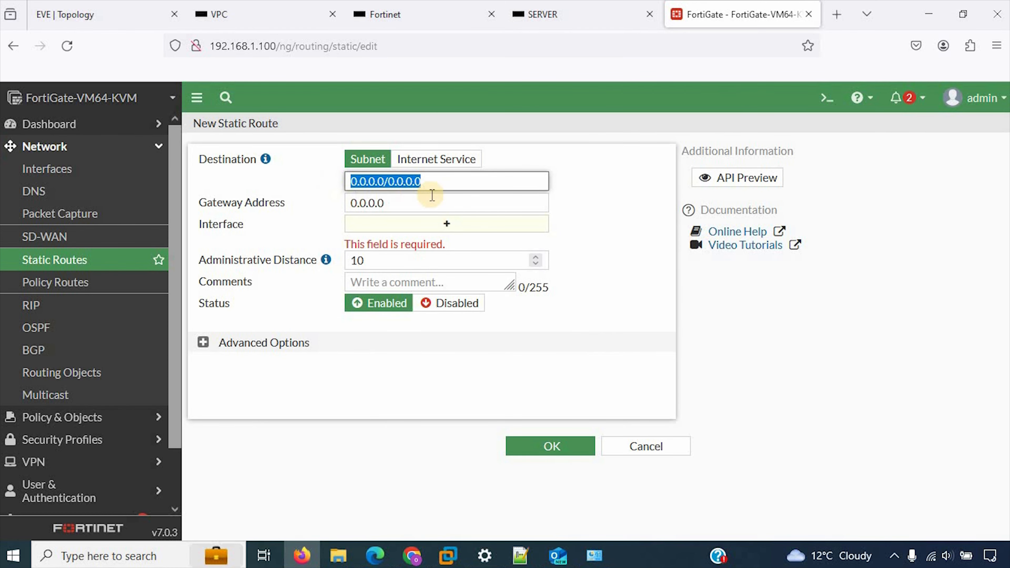
{"action": "left_click", "coordinate": [413, 206]}
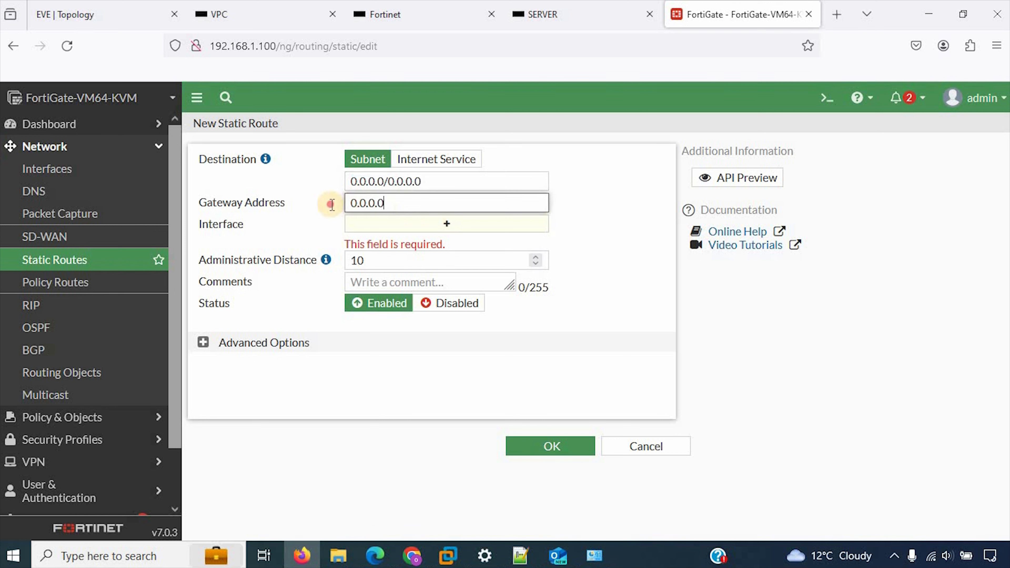
{"action": "type", "text": "192.168.150."}
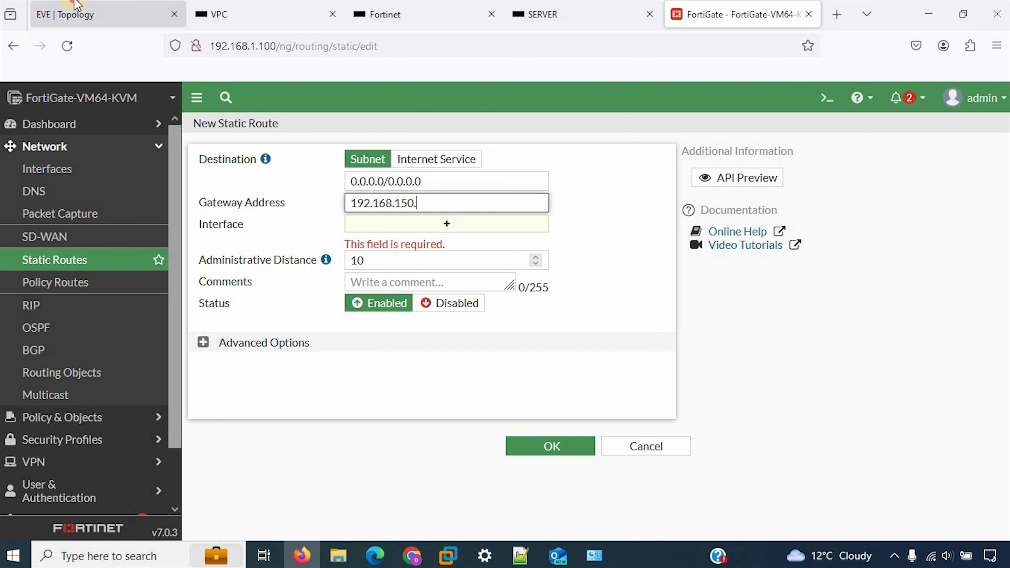
{"action": "left_click", "coordinate": [77, 14]}
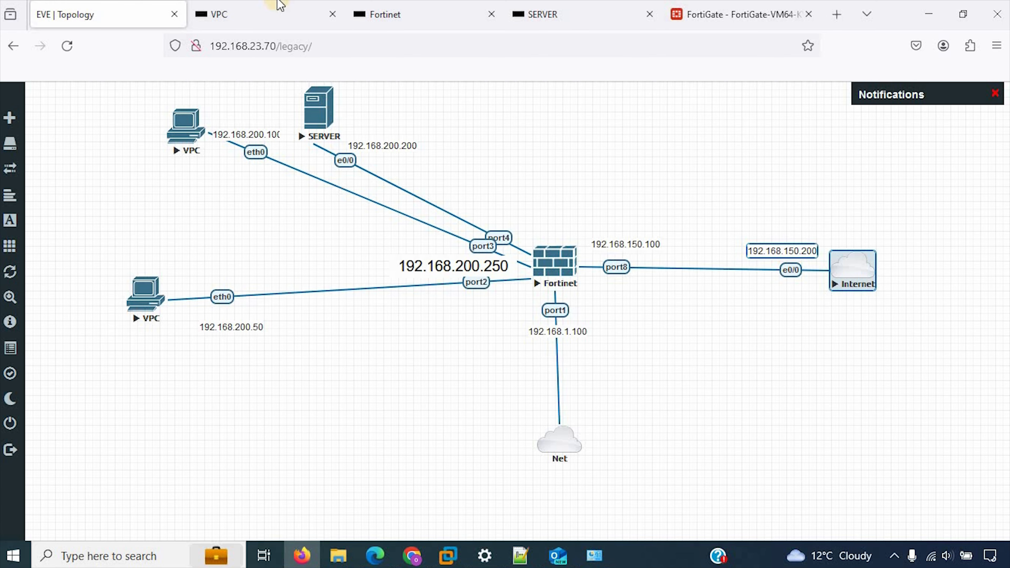
{"action": "left_click", "coordinate": [685, 5]}
{"action": "type", "text": ".200"}
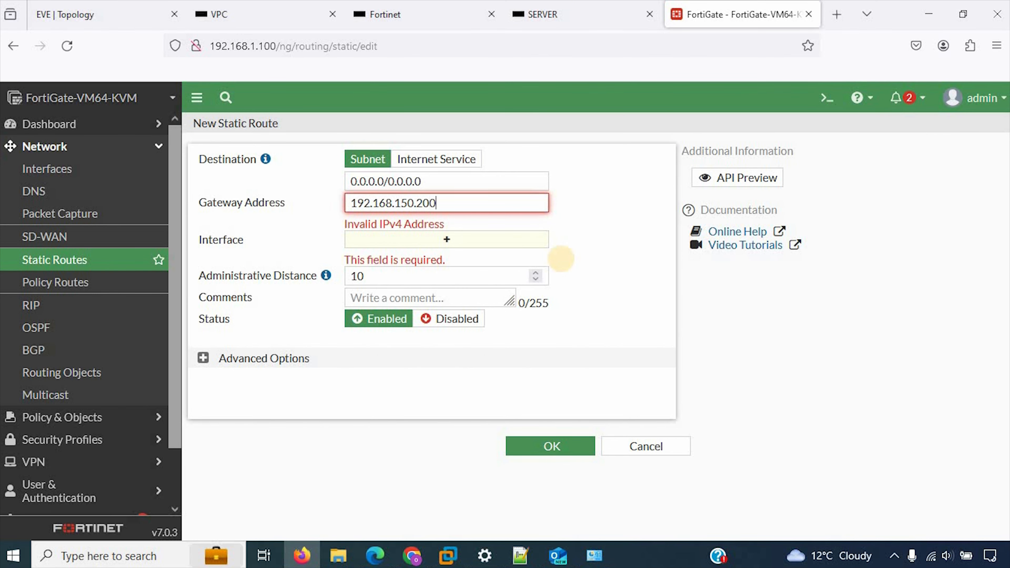
{"action": "left_click", "coordinate": [584, 220]}
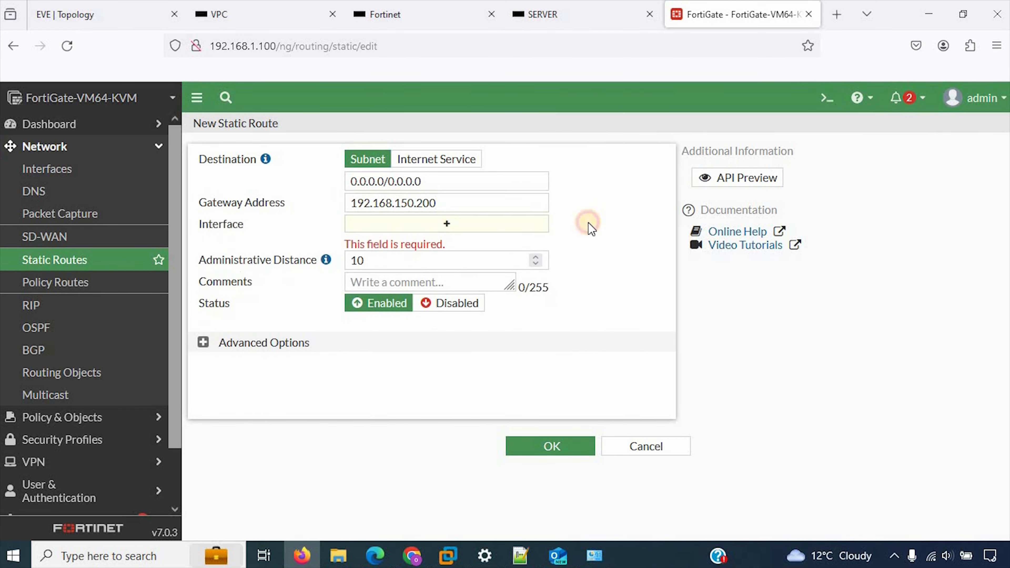
Assign port8 as the static route's interface, checking the port in the EVE topology, and save the route.
{"action": "left_click", "coordinate": [465, 225]}
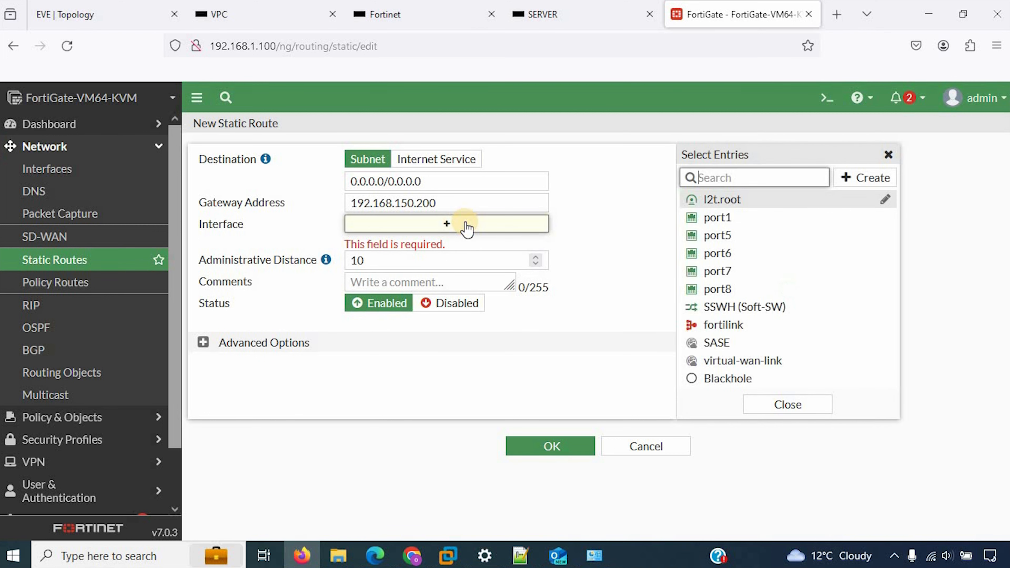
{"action": "left_click", "coordinate": [735, 289]}
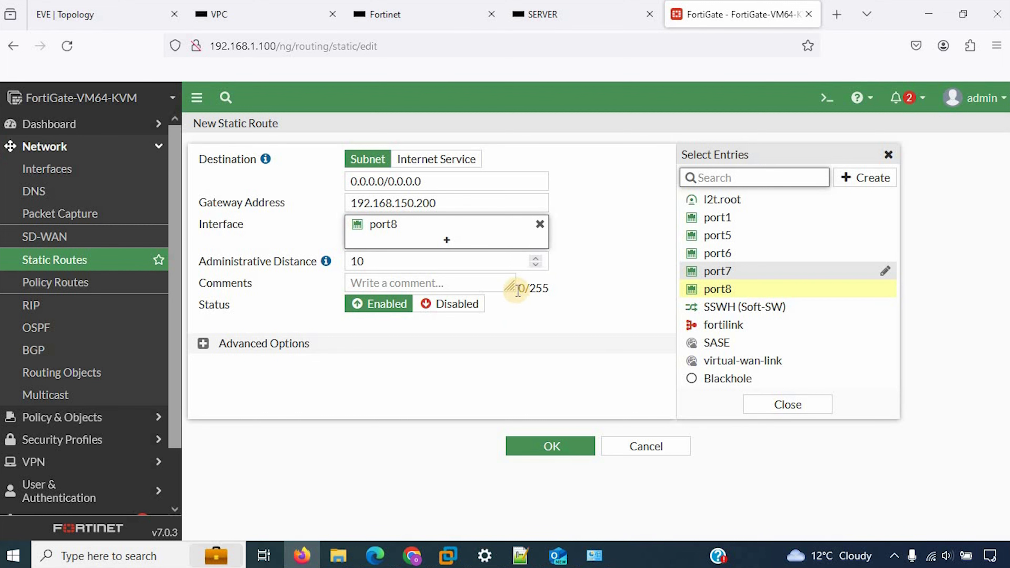
{"action": "left_click", "coordinate": [81, 12]}
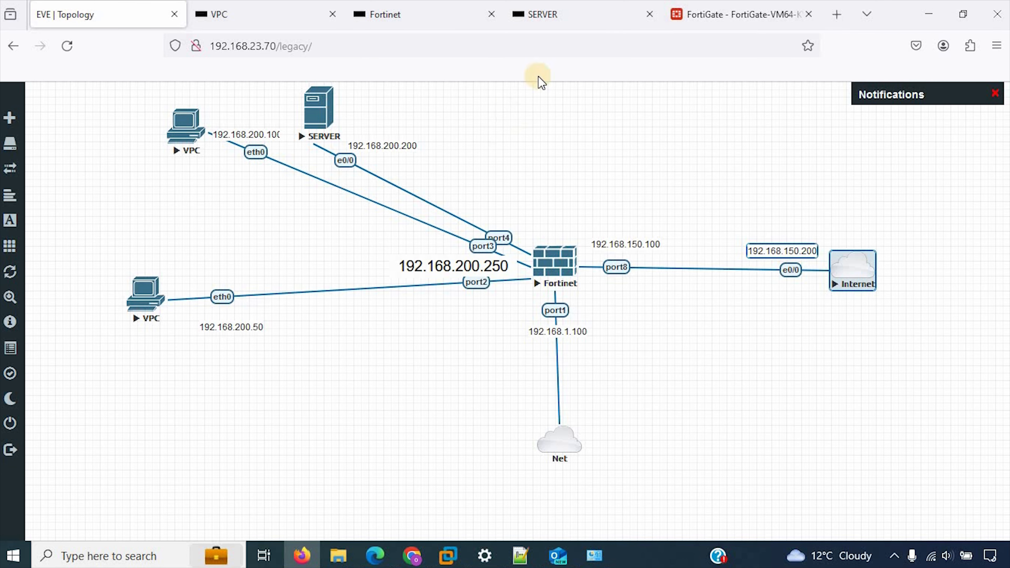
{"action": "left_click", "coordinate": [736, 14]}
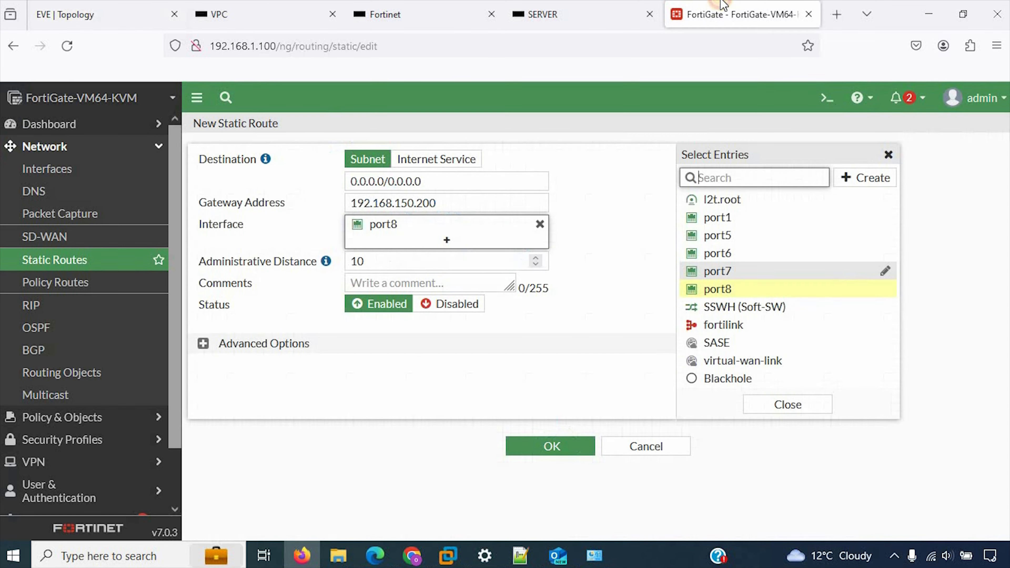
{"action": "left_click", "coordinate": [505, 368]}
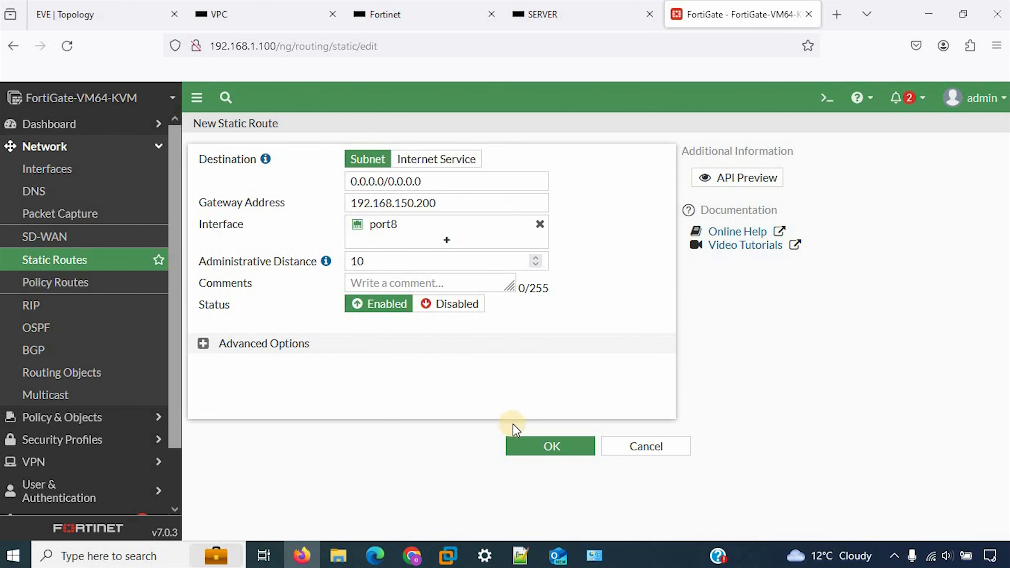
{"action": "left_click", "coordinate": [533, 448]}
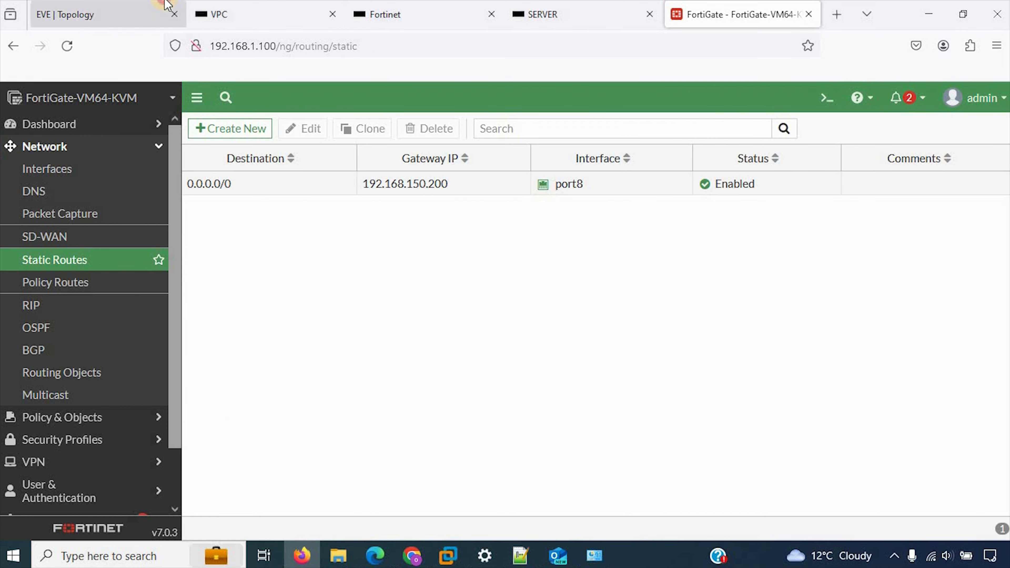
{"action": "left_click", "coordinate": [91, 15]}
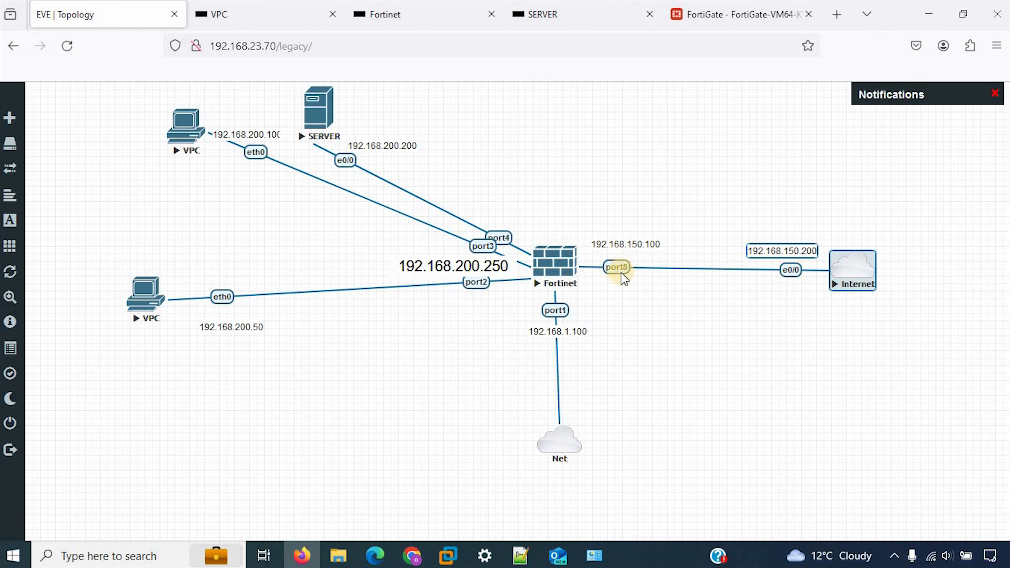
{"action": "left_click", "coordinate": [732, 15]}
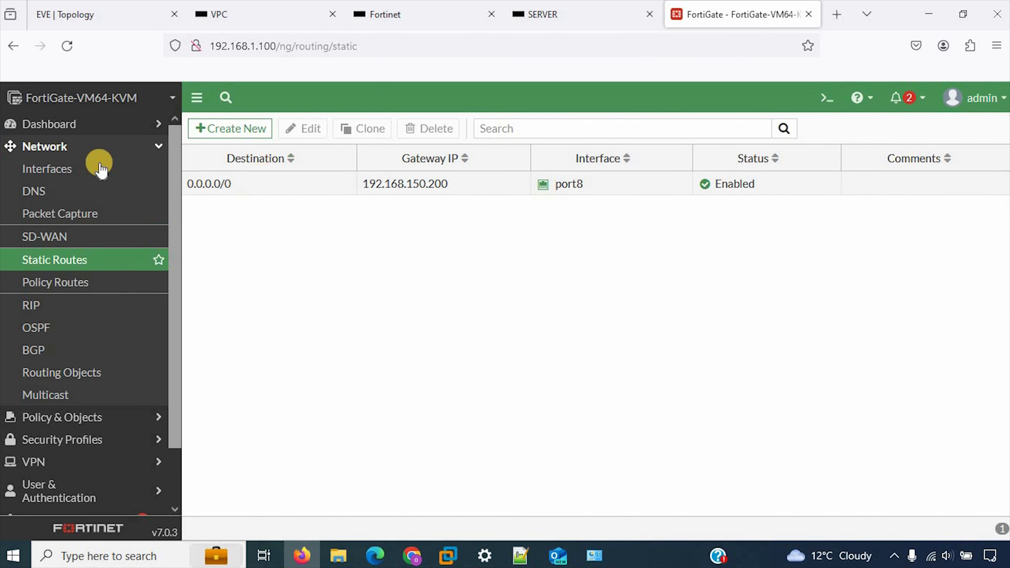
{"action": "left_click", "coordinate": [93, 169]}
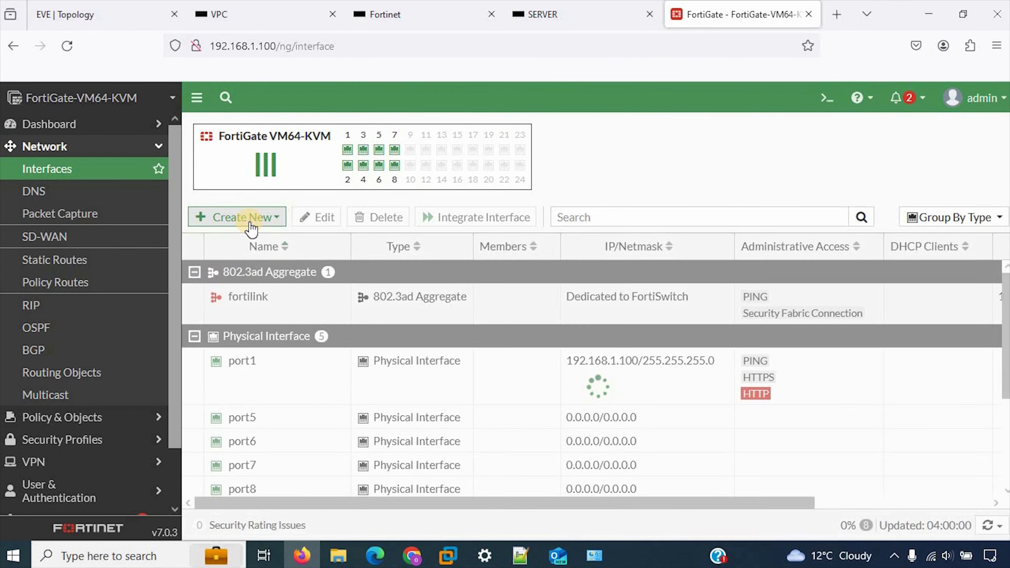
{"action": "left_click", "coordinate": [247, 219]}
{"action": "left_click", "coordinate": [244, 237]}
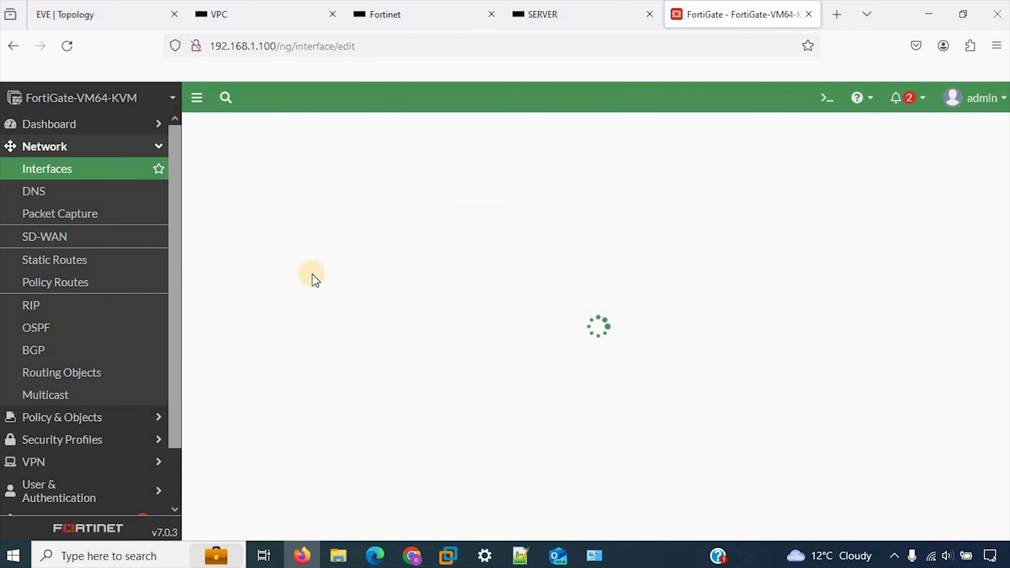
{"action": "scroll", "coordinate": [305, 389], "scroll_direction": "down", "scroll_amount": 4}
{"action": "scroll", "coordinate": [297, 362], "scroll_direction": "up", "scroll_amount": 5}
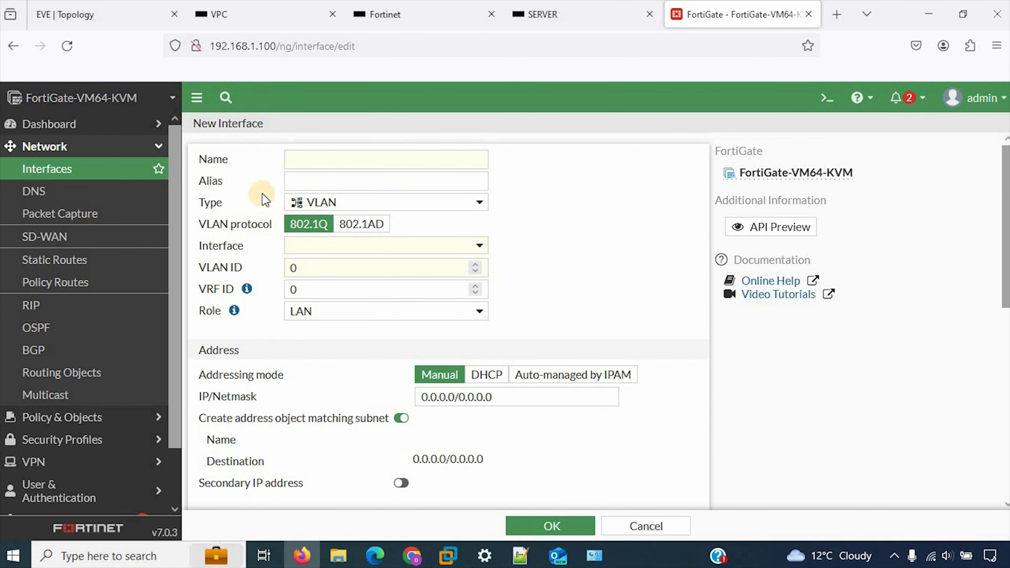
{"action": "left_click", "coordinate": [41, 170]}
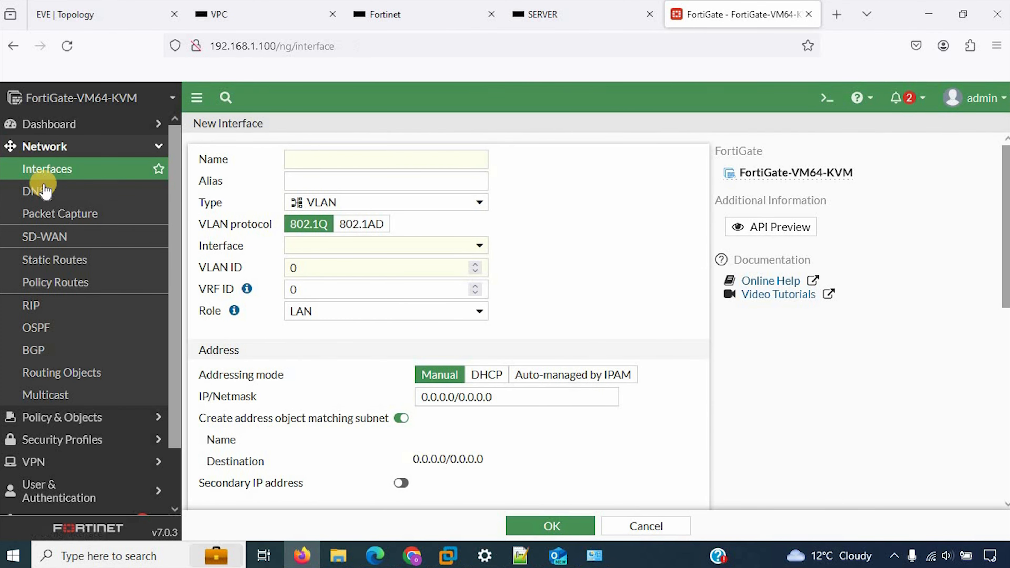
Open the port8 interface for editing and set its alias to WAN and its role to WAN.
{"action": "scroll", "coordinate": [283, 354], "scroll_direction": "down", "scroll_amount": 4}
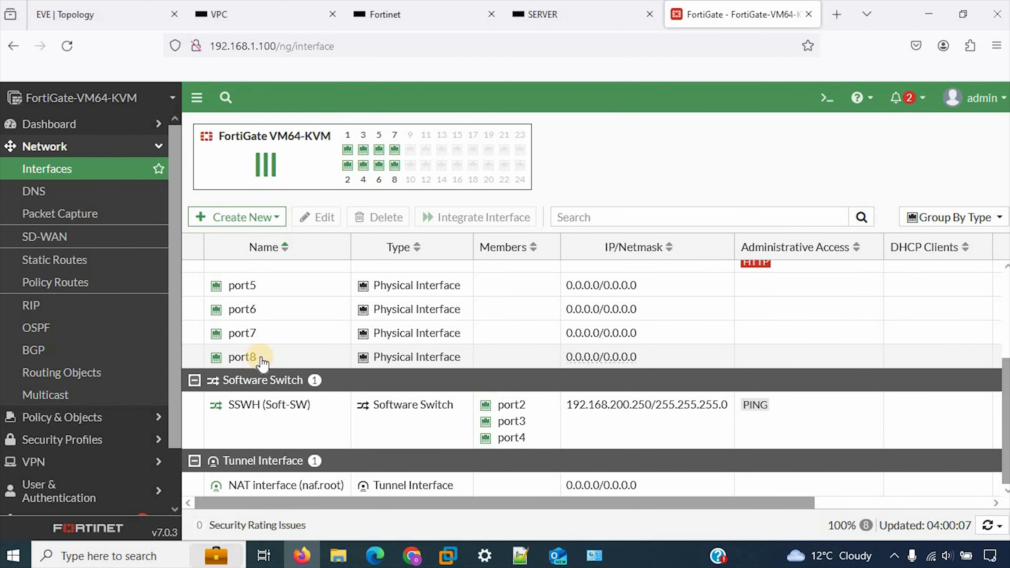
{"action": "double_click", "coordinate": [255, 357]}
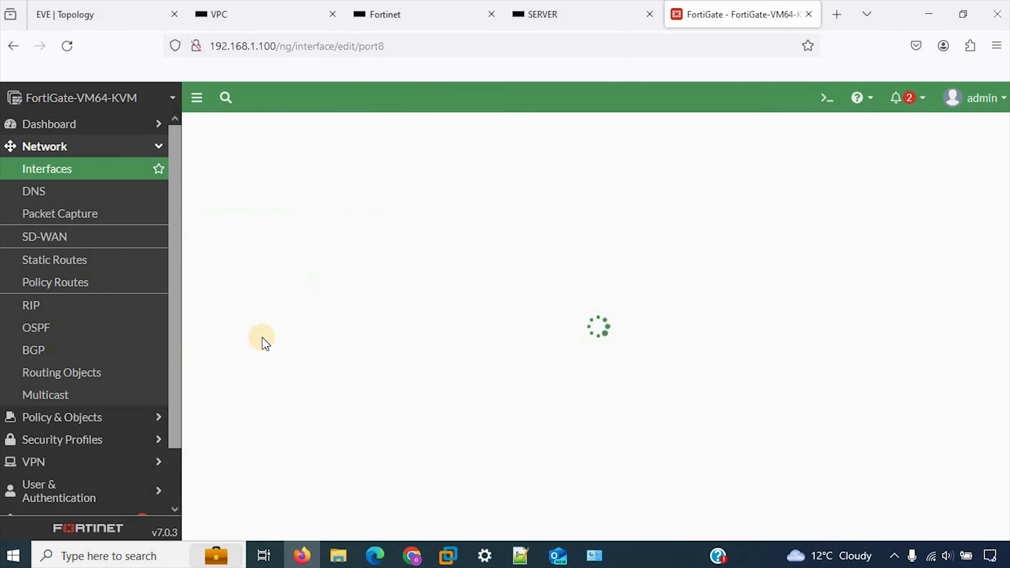
{"action": "left_click", "coordinate": [316, 180]}
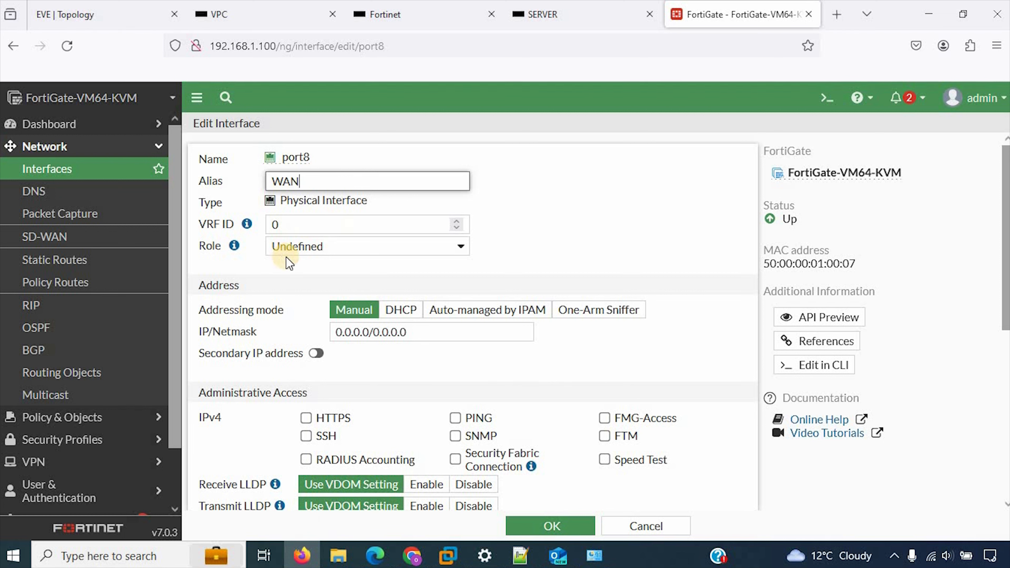
{"action": "left_click", "coordinate": [301, 248]}
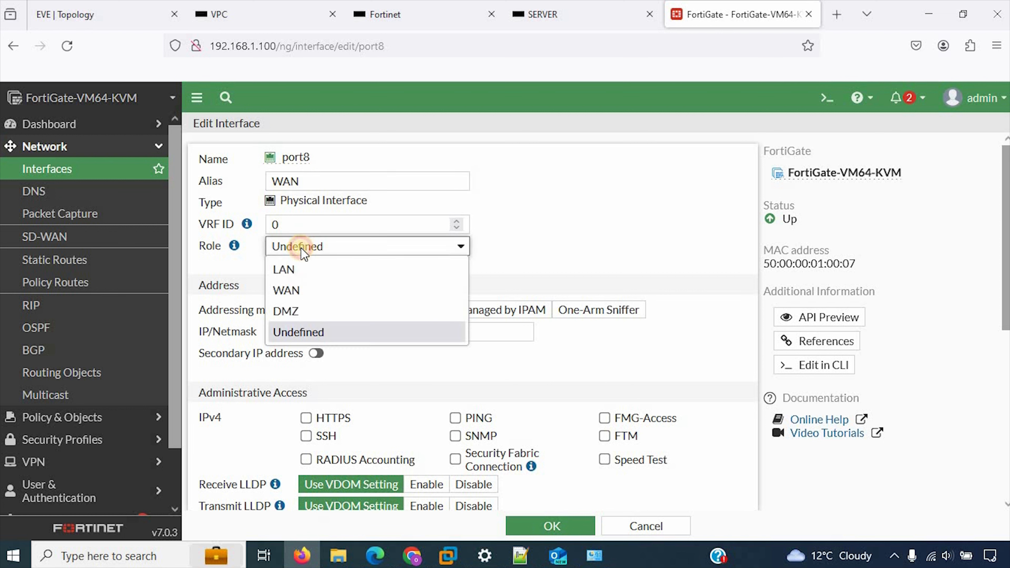
{"action": "left_click", "coordinate": [324, 294]}
Set port8's IP/Netmask to 192.168.150.100/255.255.255.0 and check the address against the EVE topology.
{"action": "scroll", "coordinate": [631, 241], "scroll_direction": "down", "scroll_amount": 4}
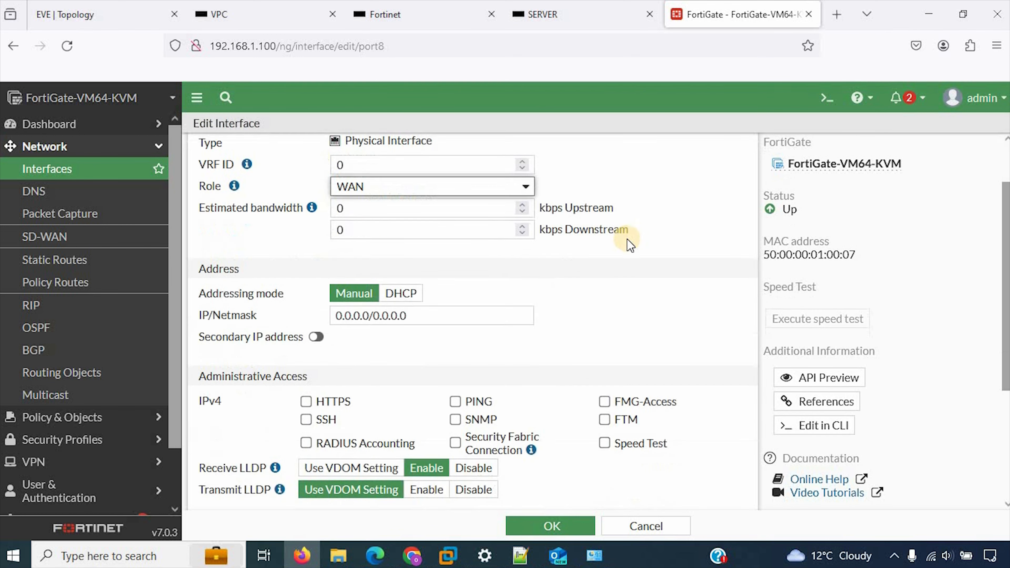
{"action": "scroll", "coordinate": [605, 252], "scroll_direction": "up", "scroll_amount": 2}
{"action": "left_click_drag", "start_coordinate": [430, 301], "coordinate": [177, 295]}
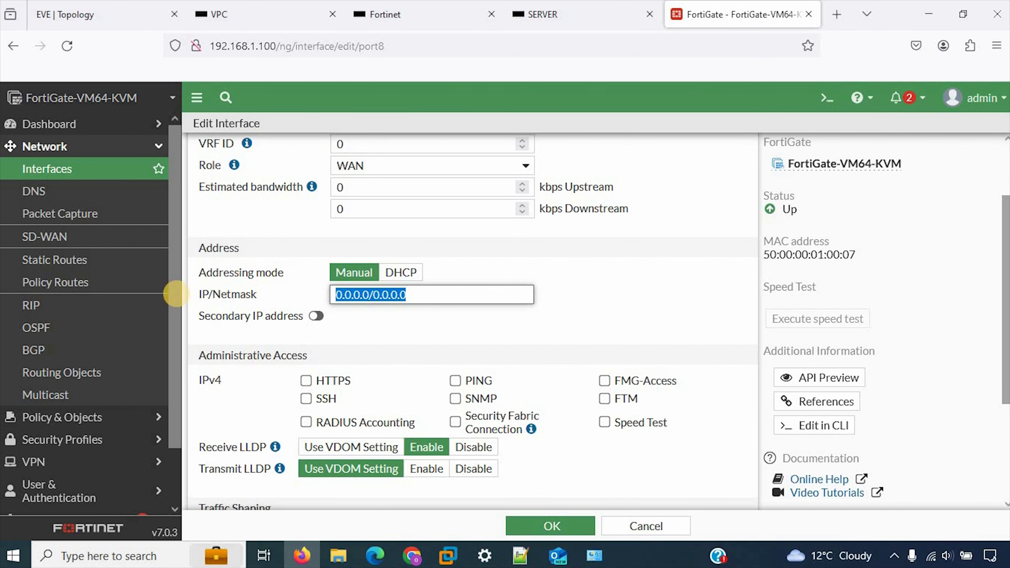
{"action": "type", "text": "192.168.150.100/255.2"}
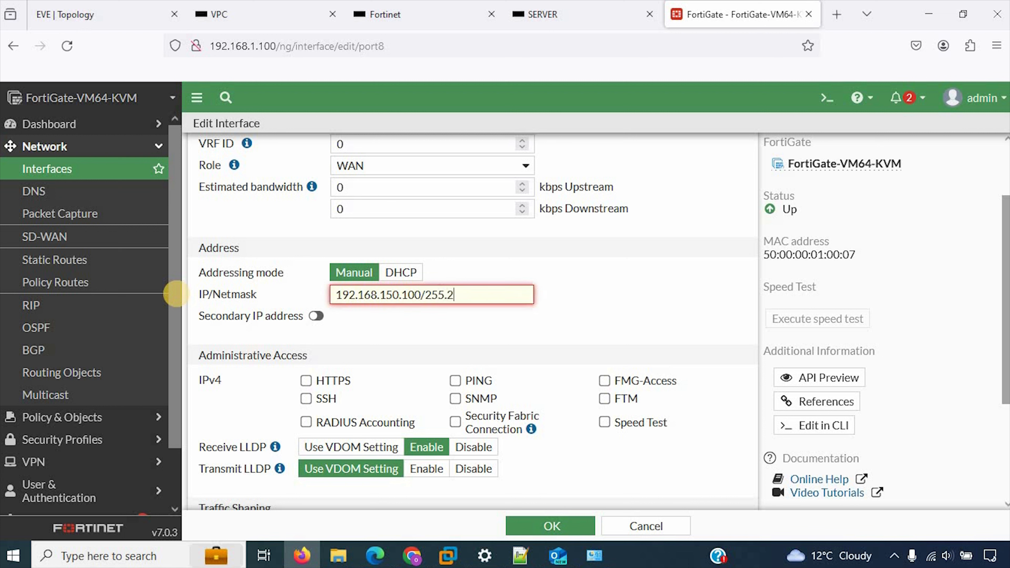
{"action": "type", "text": "55.255.0"}
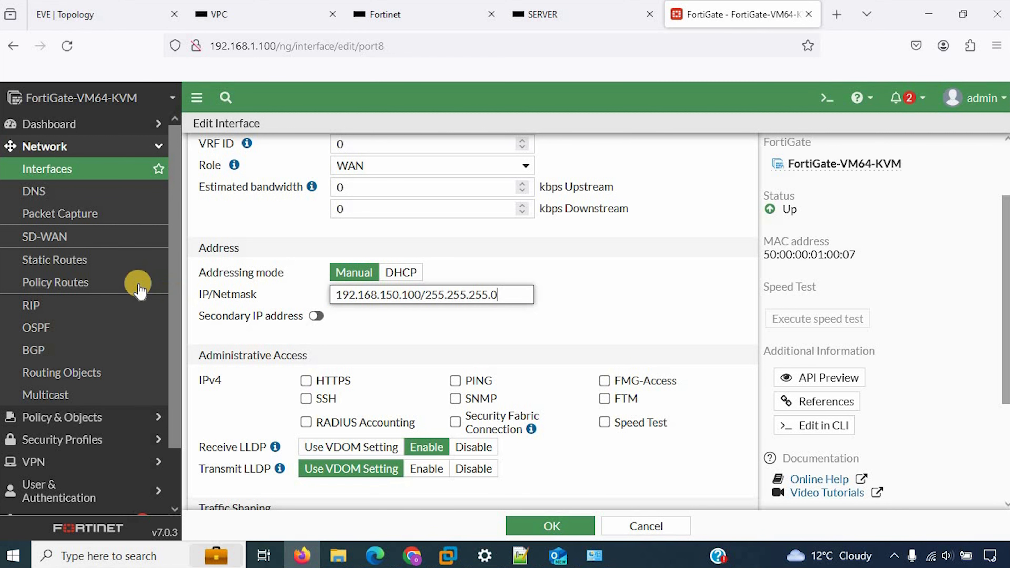
{"action": "left_click", "coordinate": [79, 14]}
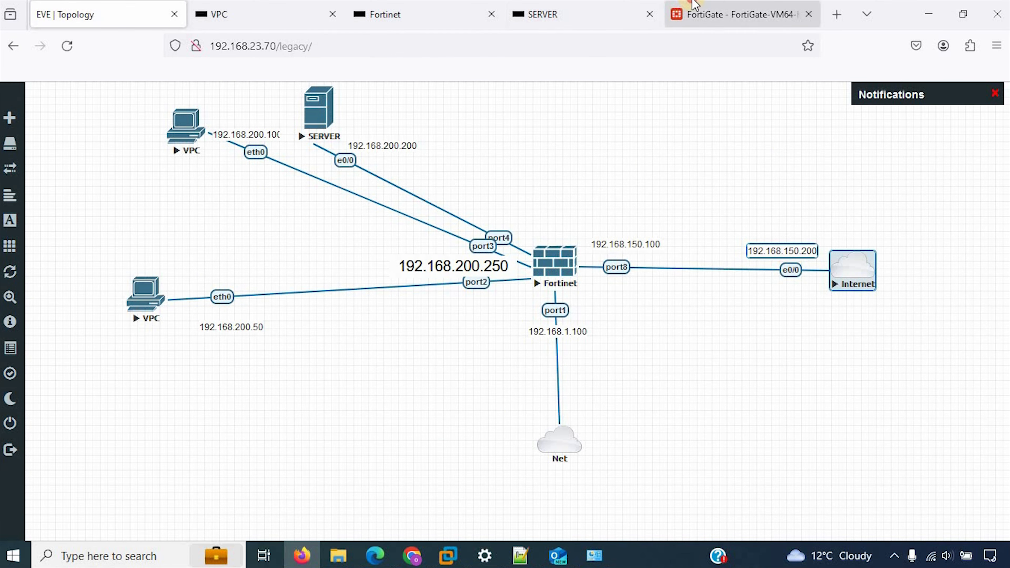
{"action": "left_click", "coordinate": [736, 14]}
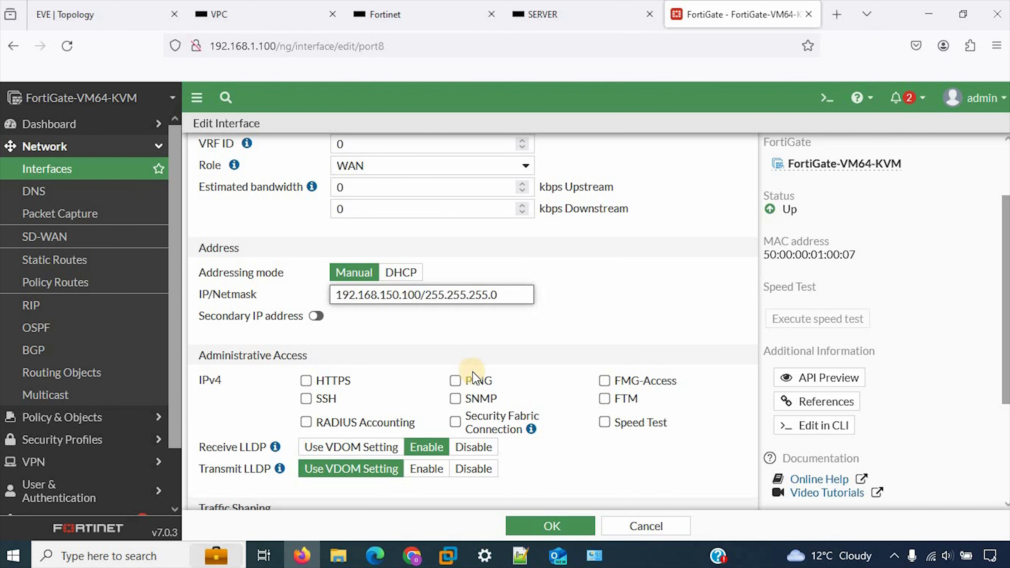
Allow PING as administrative access on port8, save the interface and check its entry in the interface list.
{"action": "left_click", "coordinate": [456, 381]}
{"action": "scroll", "coordinate": [481, 398], "scroll_direction": "down", "scroll_amount": 4}
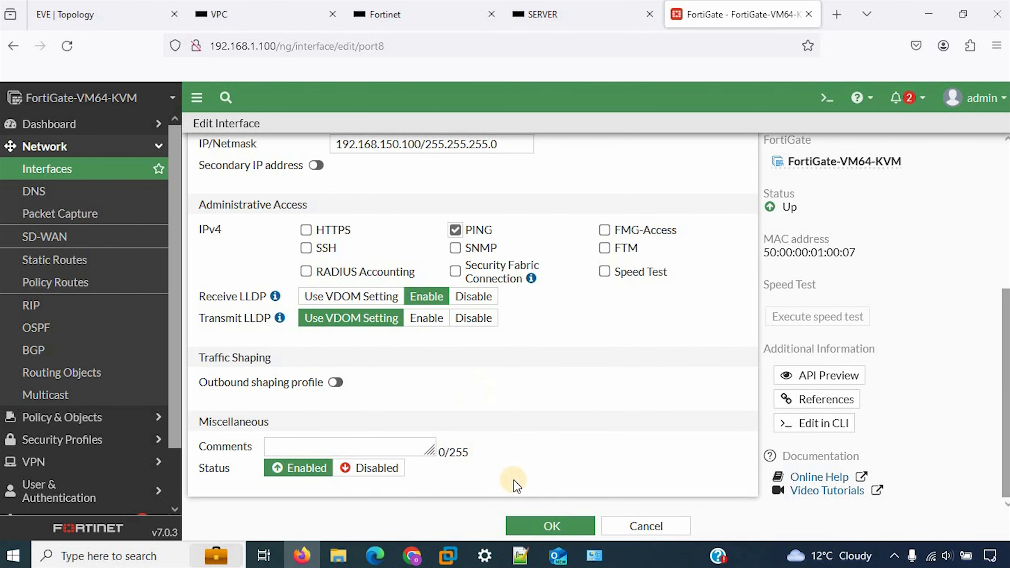
{"action": "left_click", "coordinate": [544, 520]}
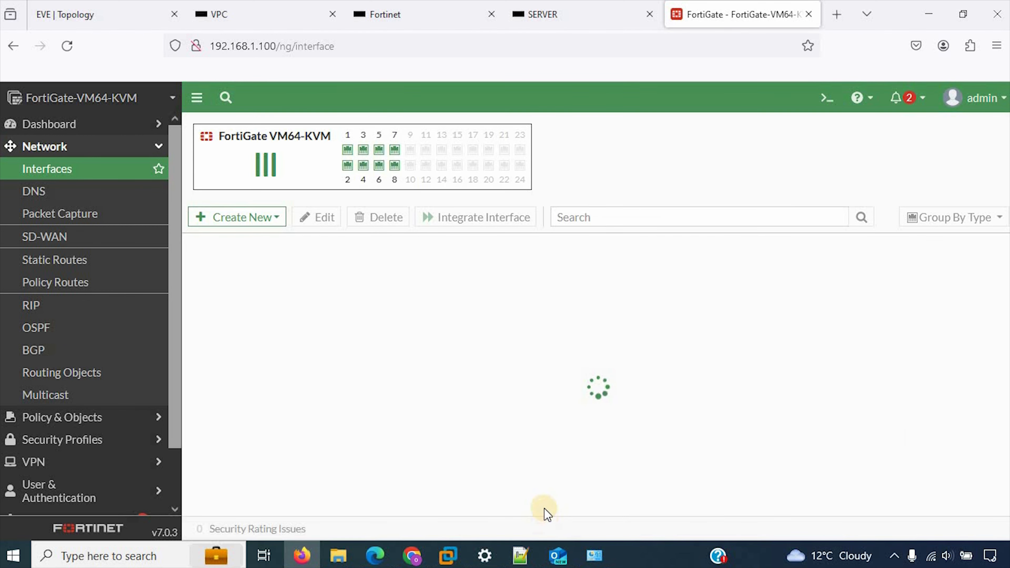
{"action": "scroll", "coordinate": [534, 408], "scroll_direction": "down", "scroll_amount": 3}
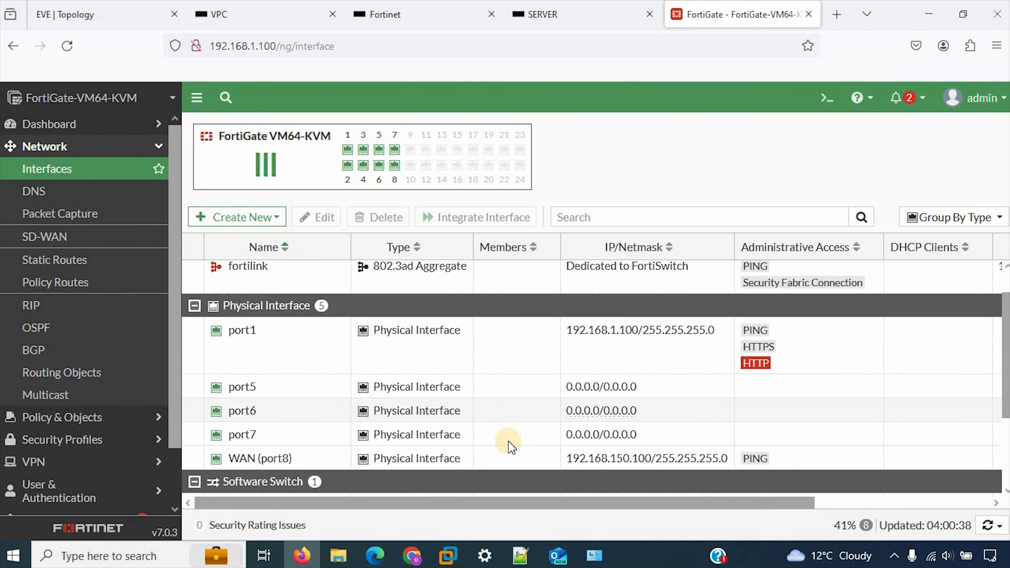
Check the port8 and Internet node addresses in the EVE topology.
{"action": "left_click", "coordinate": [127, 16]}
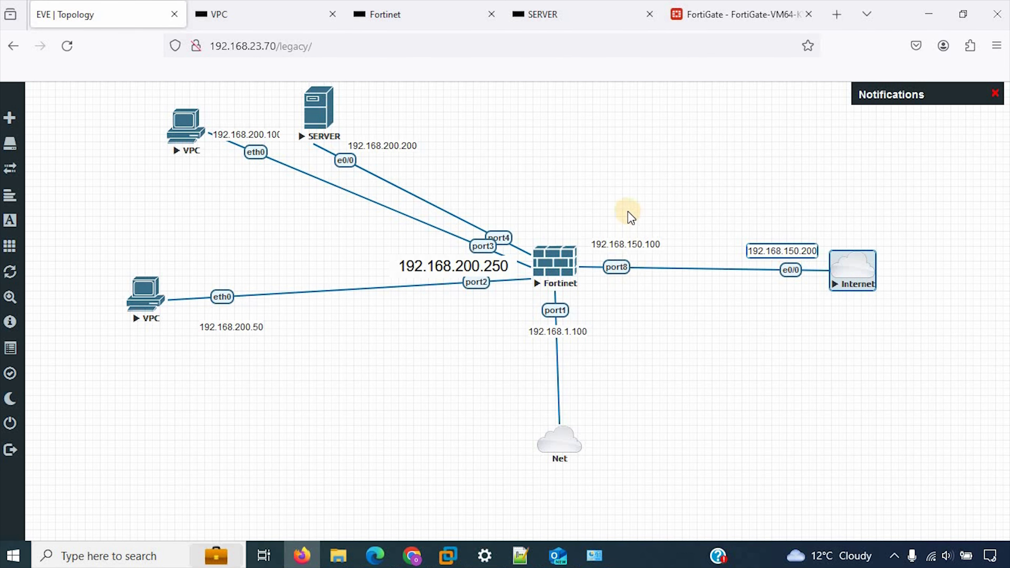
{"action": "left_click_drag", "start_coordinate": [573, 224], "coordinate": [681, 284]}
{"action": "left_click_drag", "start_coordinate": [743, 218], "coordinate": [916, 309]}
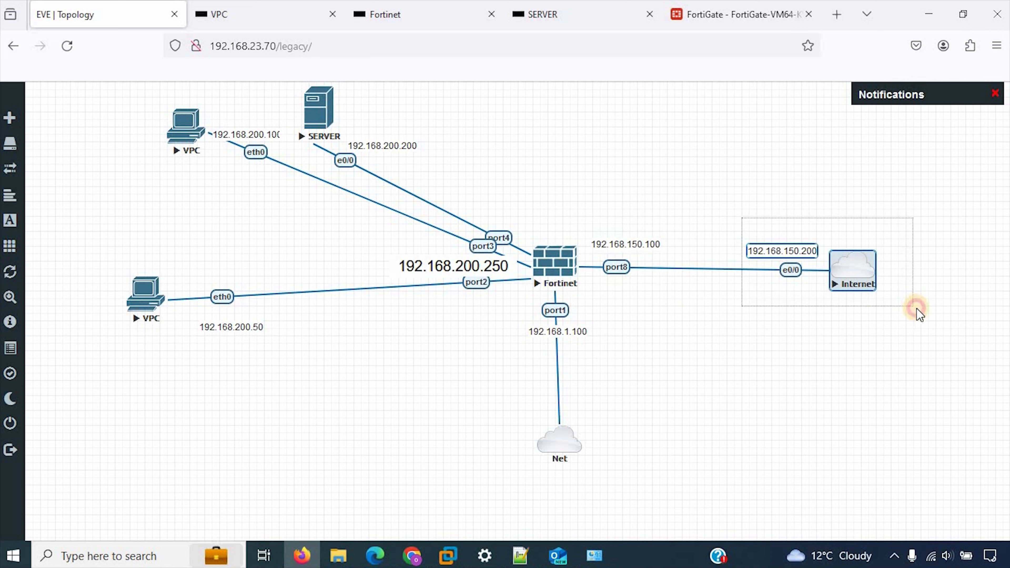
Run execute ping 192.168.150.200 in the FortiGate CLI console, and close the console.
{"action": "left_click", "coordinate": [730, 23]}
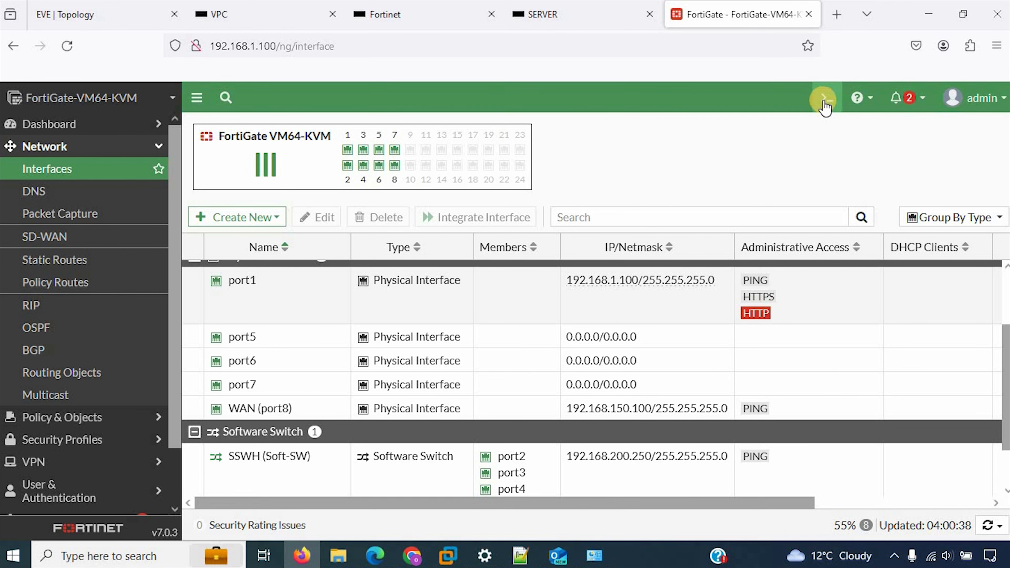
{"action": "left_click", "coordinate": [827, 100]}
{"action": "left_click", "coordinate": [560, 292]}
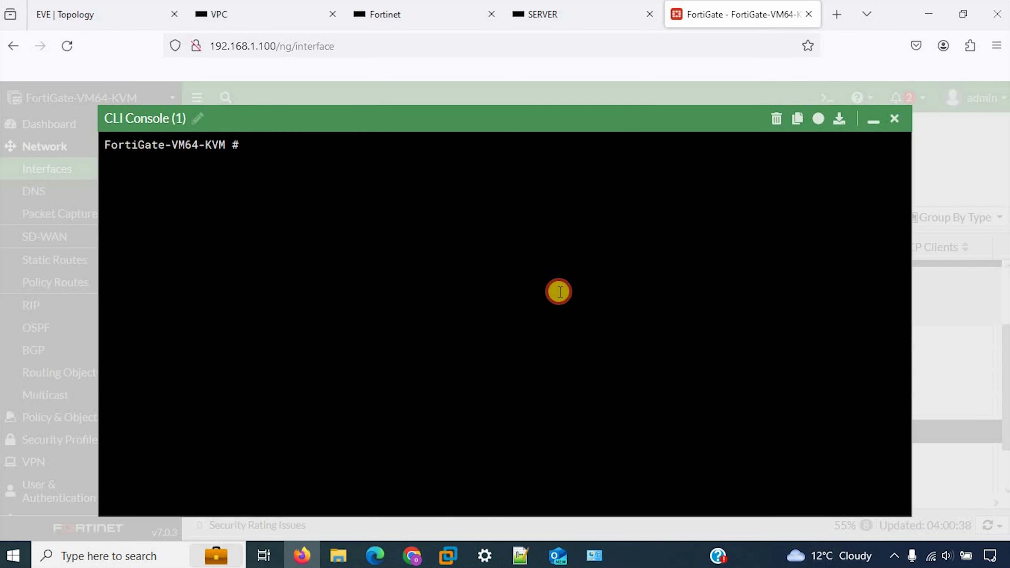
{"action": "type", "text": "exe"}
{"action": "key", "text": "Tab"}
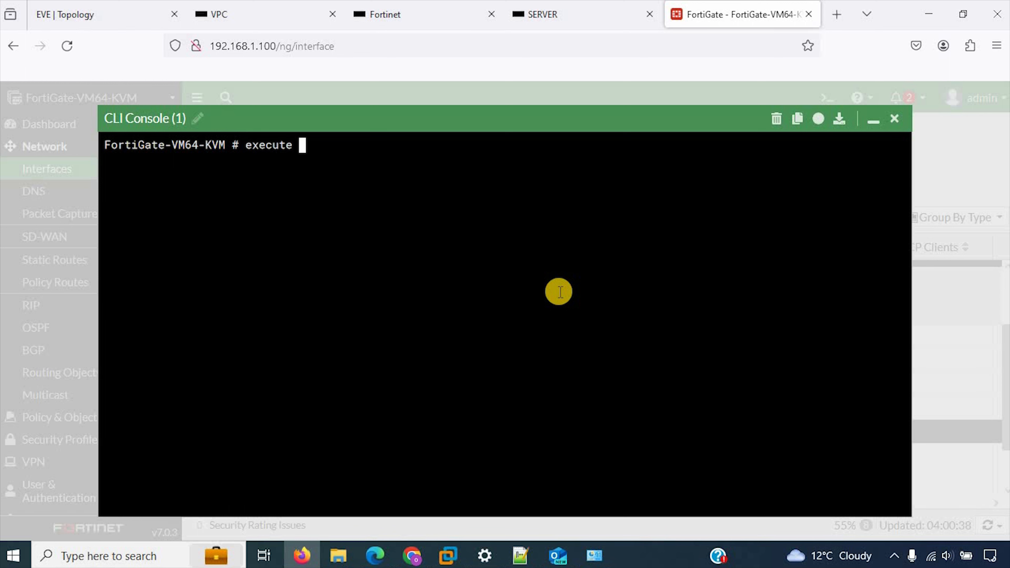
{"action": "type", "text": "ping 192.168"}
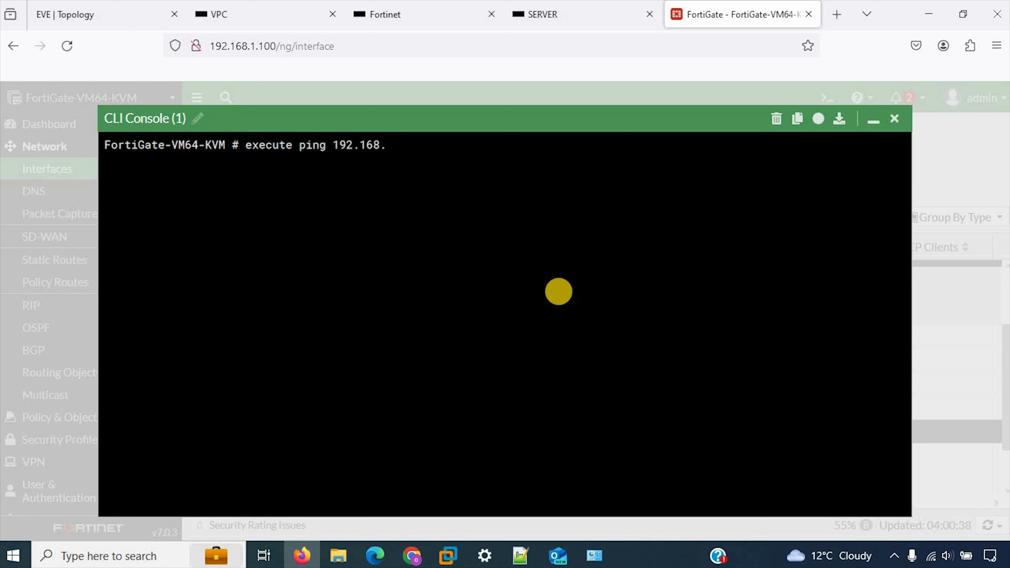
{"action": "type", "text": ".150.200"}
{"action": "key", "text": "Return"}
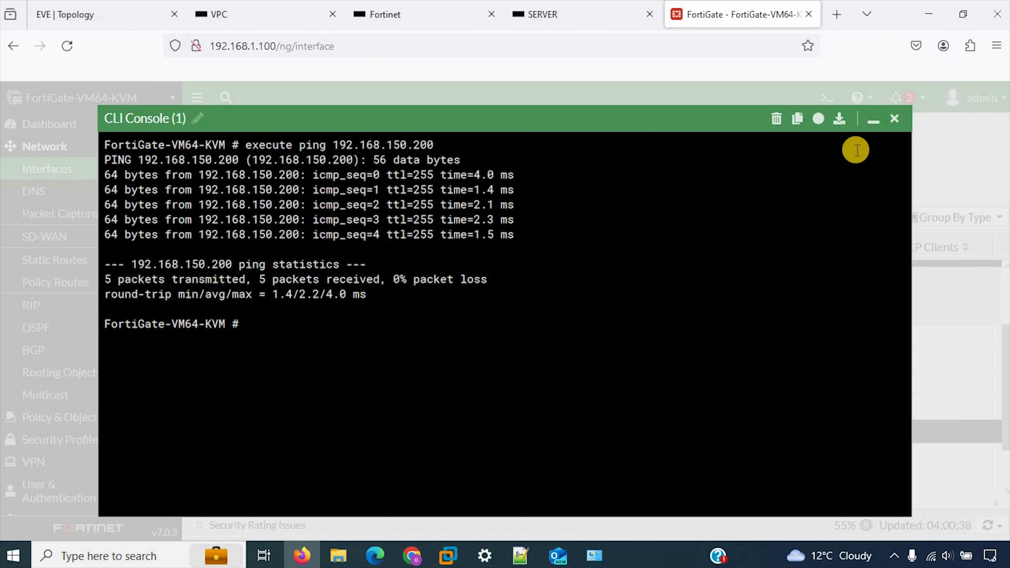
{"action": "left_click", "coordinate": [896, 119]}
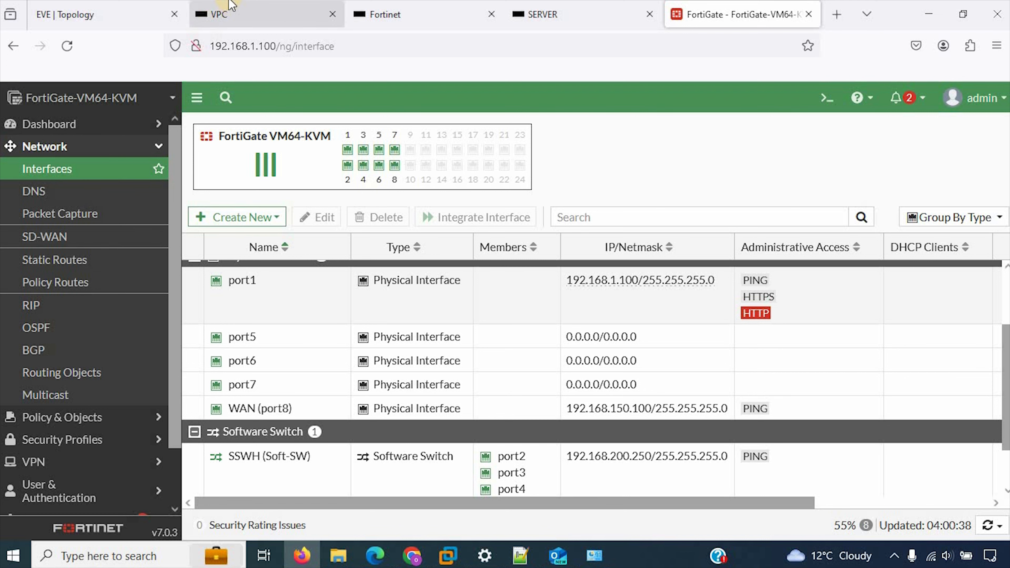
Repeat the ping to 192.168.150.200 from the console of the VPC at 192.168.200.50.
{"action": "left_click", "coordinate": [255, 13]}
{"action": "left_click", "coordinate": [229, 347]}
{"action": "key", "text": "Return"}
{"action": "key", "text": "Return"}
{"action": "key", "text": "Return"}
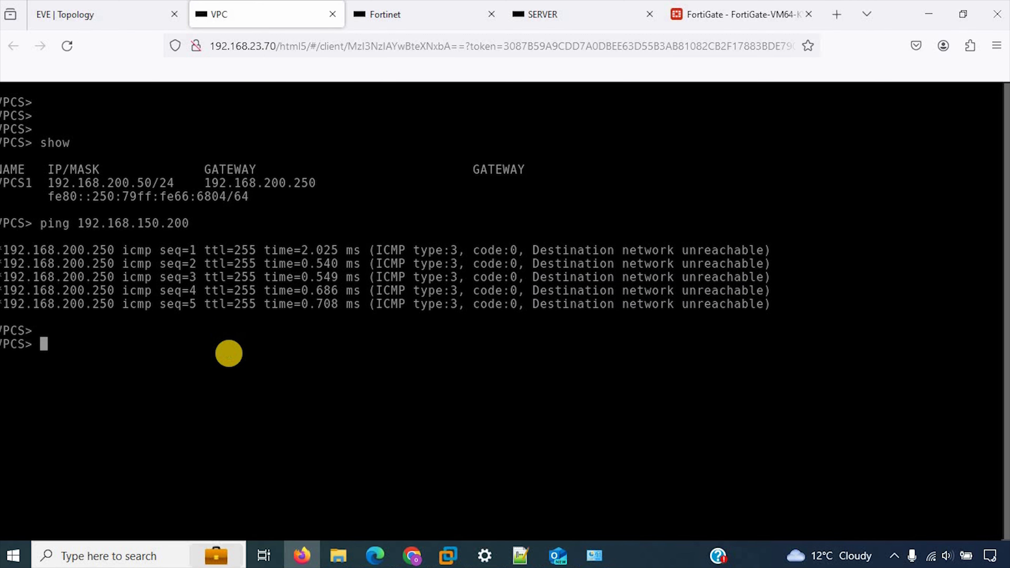
{"action": "key", "text": "Up"}
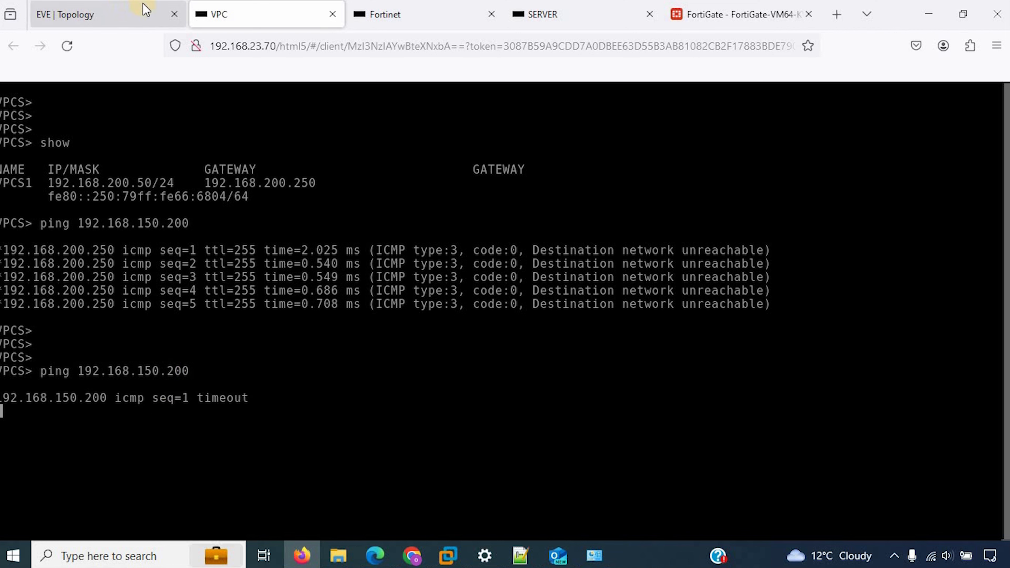
Create a new FortiGate firewall policy and name it Lan-to-Wan.
{"action": "left_click", "coordinate": [740, 14]}
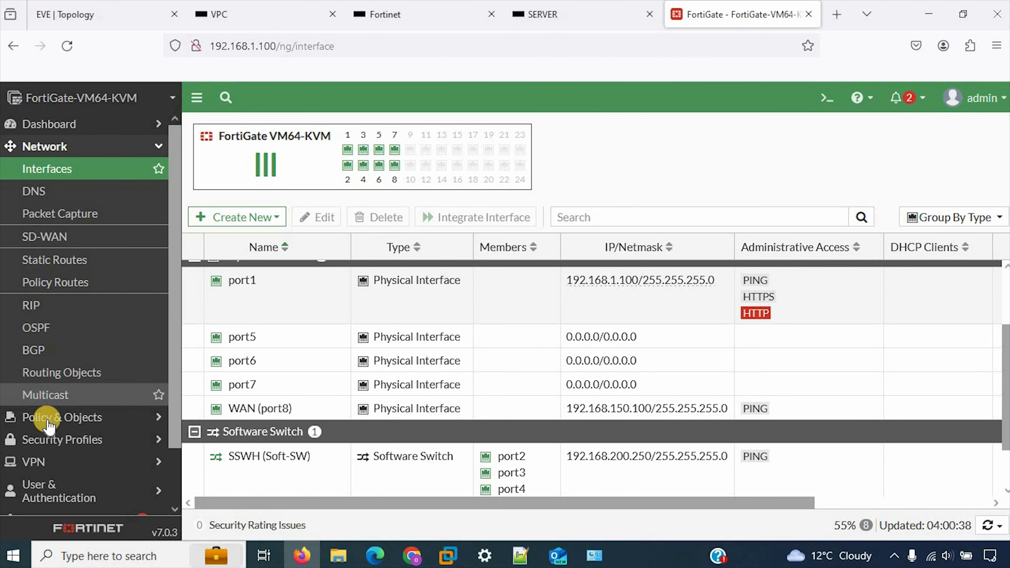
{"action": "left_click", "coordinate": [65, 418]}
{"action": "left_click", "coordinate": [98, 194]}
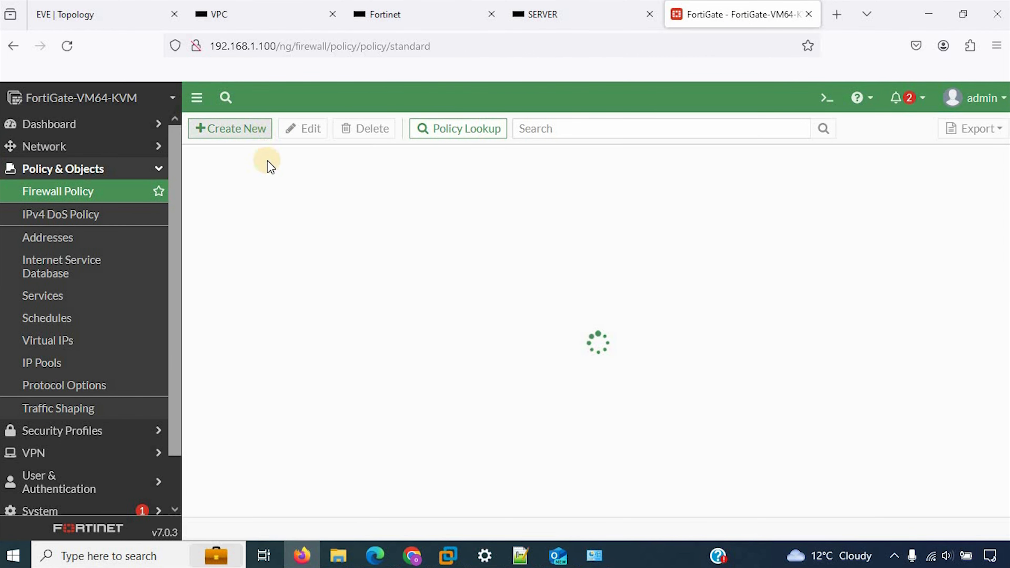
{"action": "left_click", "coordinate": [257, 129]}
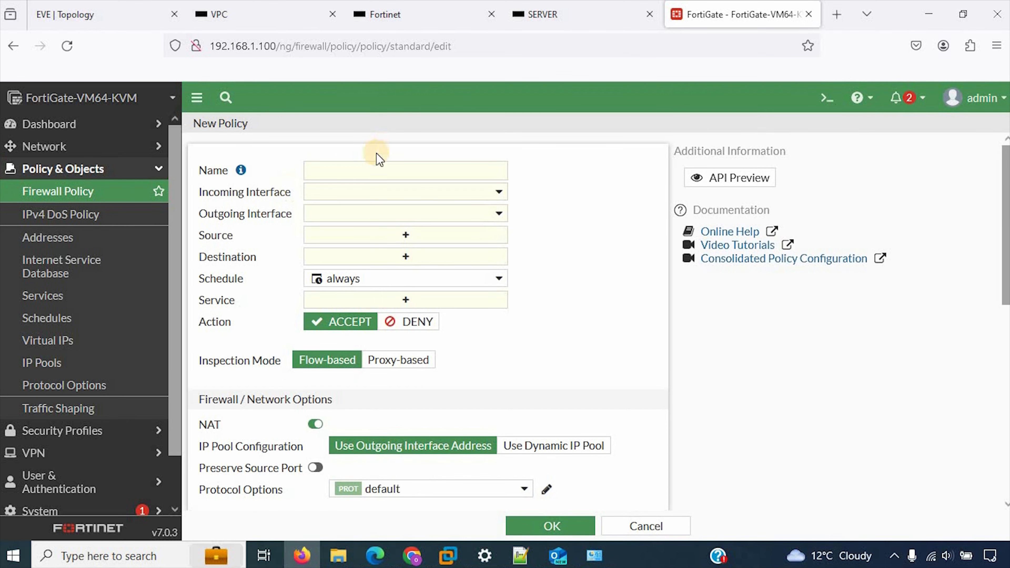
{"action": "left_click", "coordinate": [367, 168]}
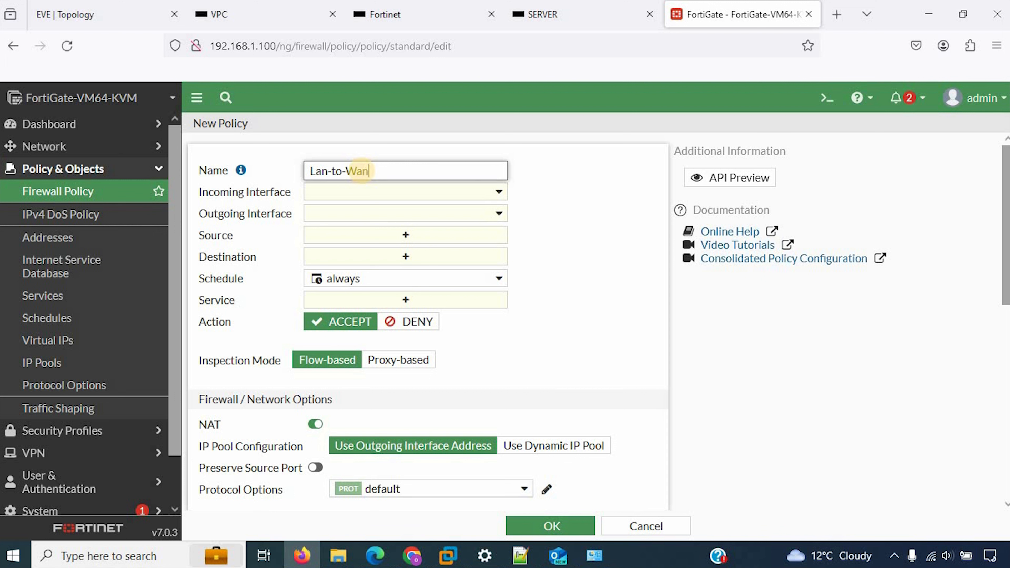
Set the policy's incoming interface to SSWH (Soft-SW) and its outgoing interface to WAN (port8).
{"action": "left_click", "coordinate": [347, 192]}
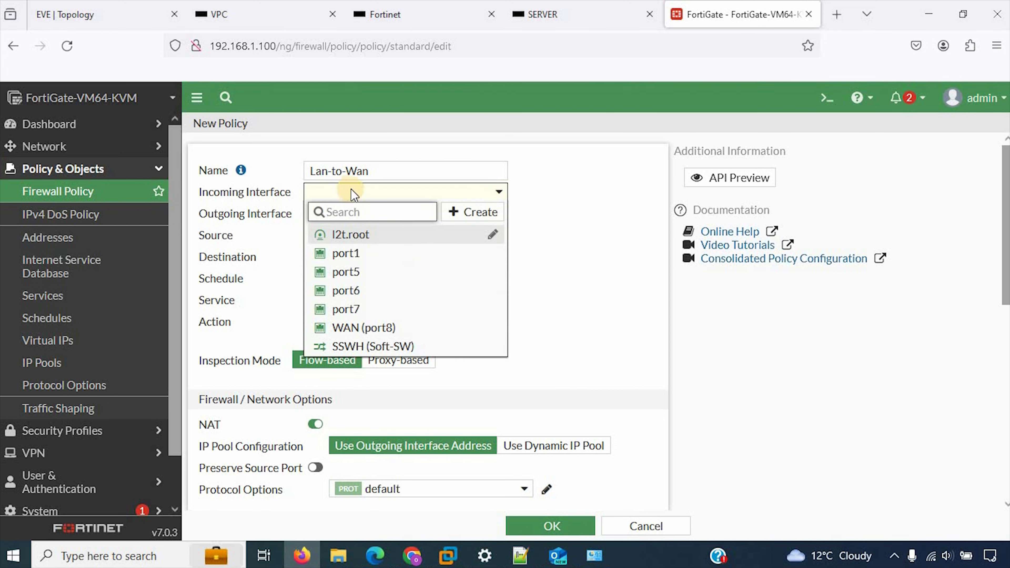
{"action": "left_click", "coordinate": [421, 344]}
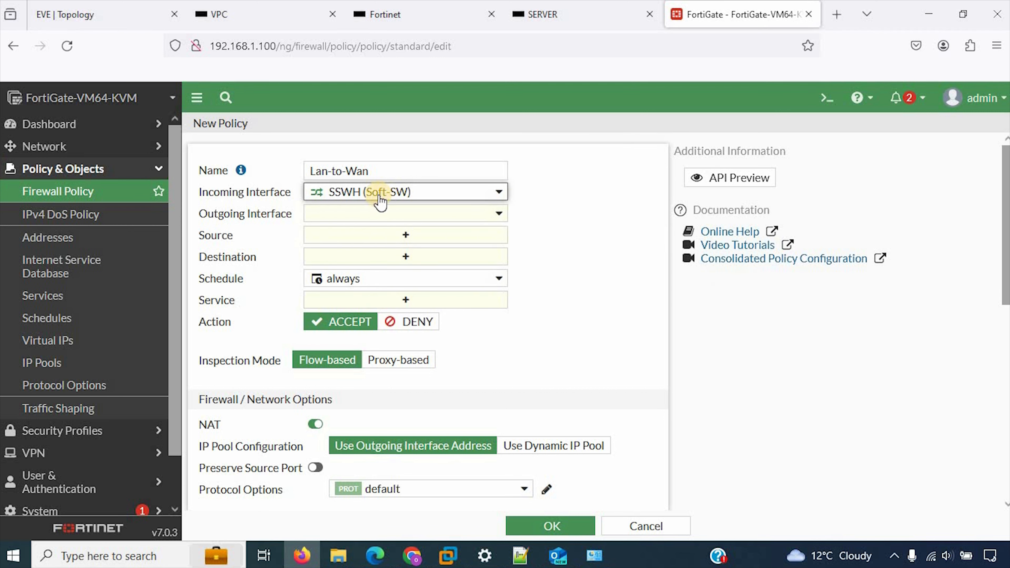
{"action": "left_click", "coordinate": [366, 214]}
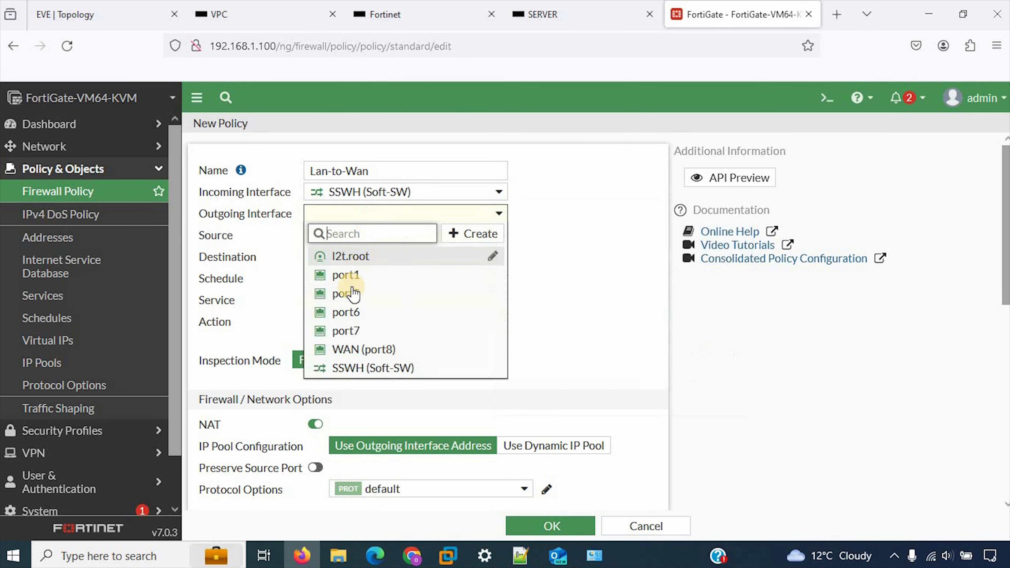
{"action": "left_click", "coordinate": [362, 350]}
Set the policy's source and destination to all and its service to ALL.
{"action": "left_click", "coordinate": [350, 236]}
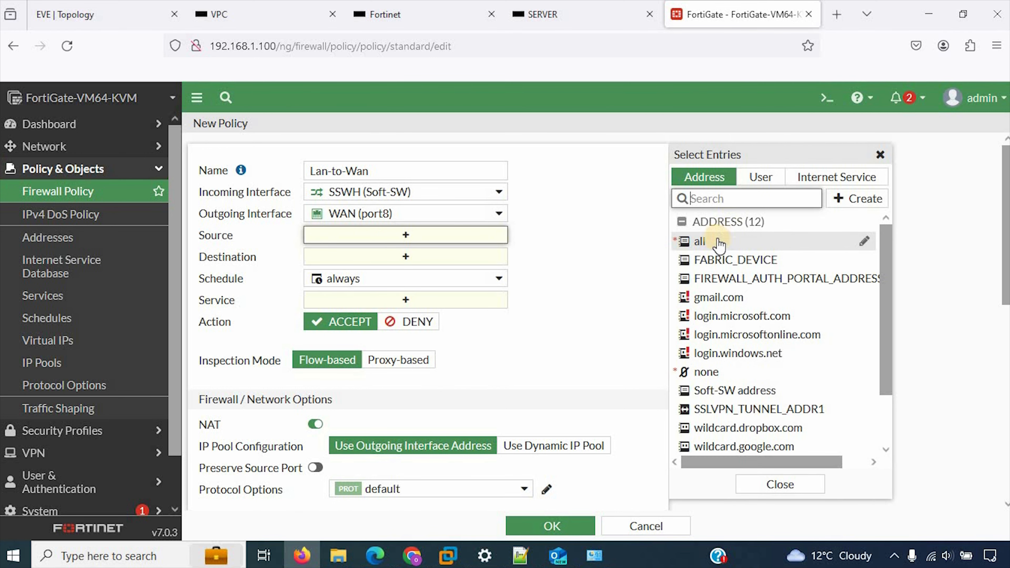
{"action": "left_click", "coordinate": [712, 241]}
{"action": "left_click", "coordinate": [428, 273]}
{"action": "left_click", "coordinate": [713, 241]}
{"action": "left_click", "coordinate": [440, 331]}
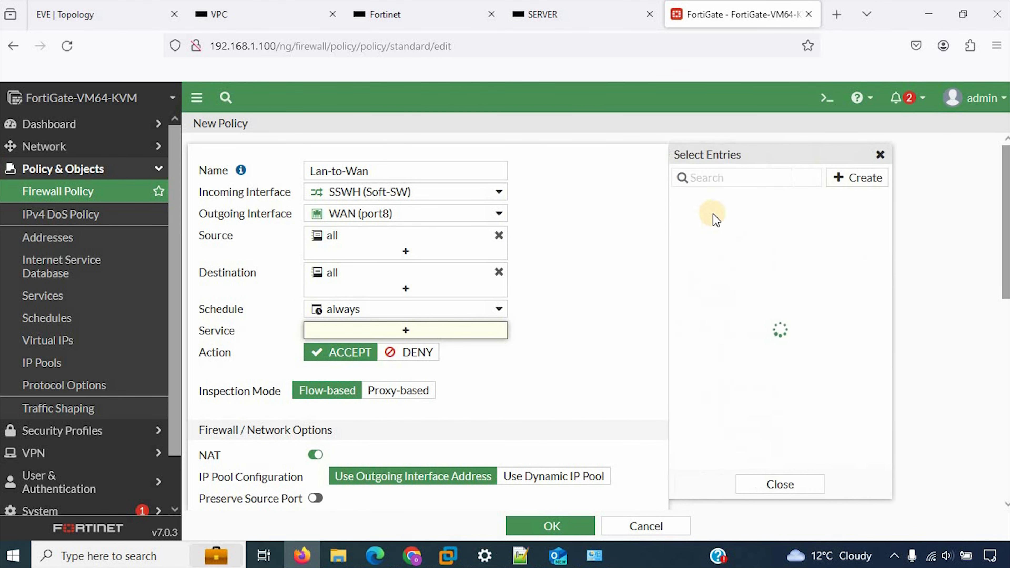
{"action": "left_click", "coordinate": [703, 237]}
{"action": "left_click", "coordinate": [591, 319]}
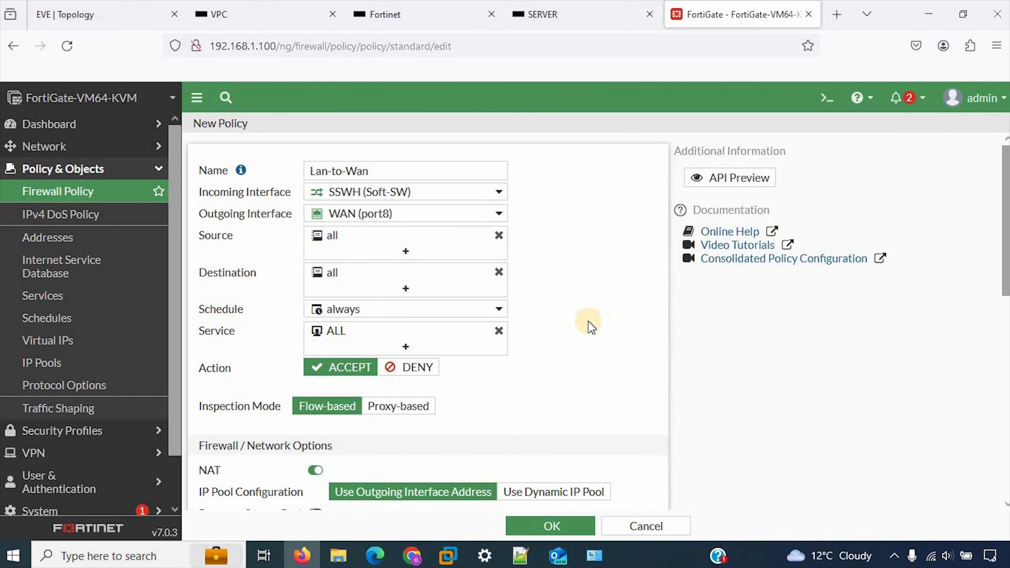
Set the policy to log allowed traffic for All Sessions, and save it.
{"action": "scroll", "coordinate": [591, 323], "scroll_direction": "down", "scroll_amount": 10}
{"action": "left_click", "coordinate": [533, 349]}
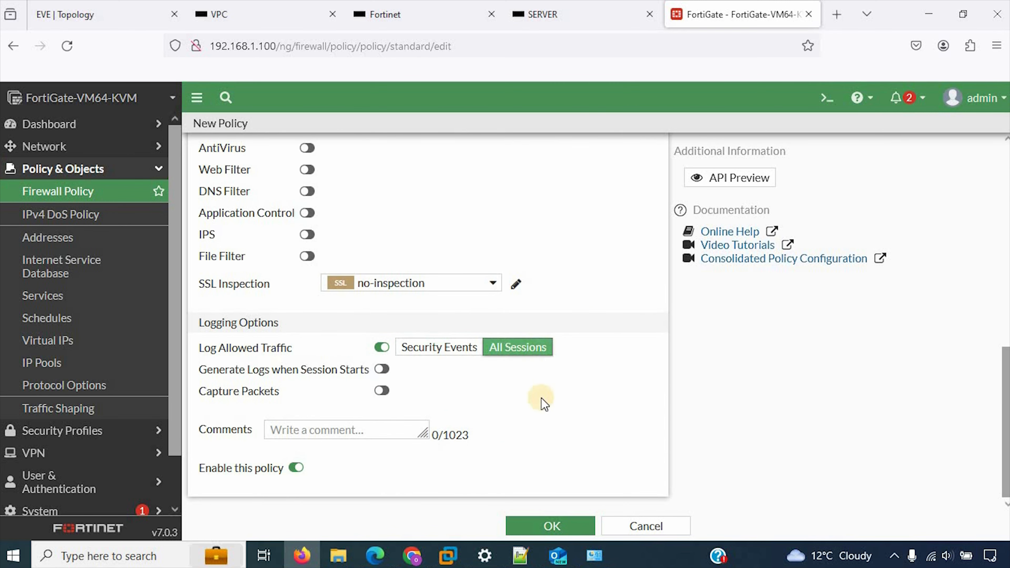
{"action": "left_click", "coordinate": [537, 526]}
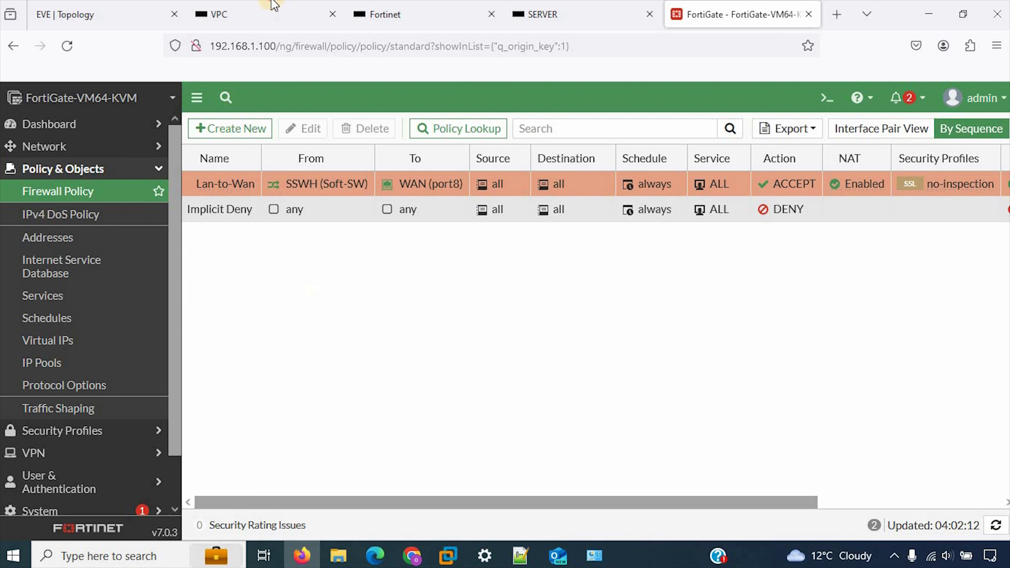
Rerun the ping to 192.168.150.200 from the VPC at 192.168.200.50 and examine the replies.
{"action": "left_click", "coordinate": [271, 11]}
{"action": "key", "text": "Return"}
{"action": "key", "text": "Return"}
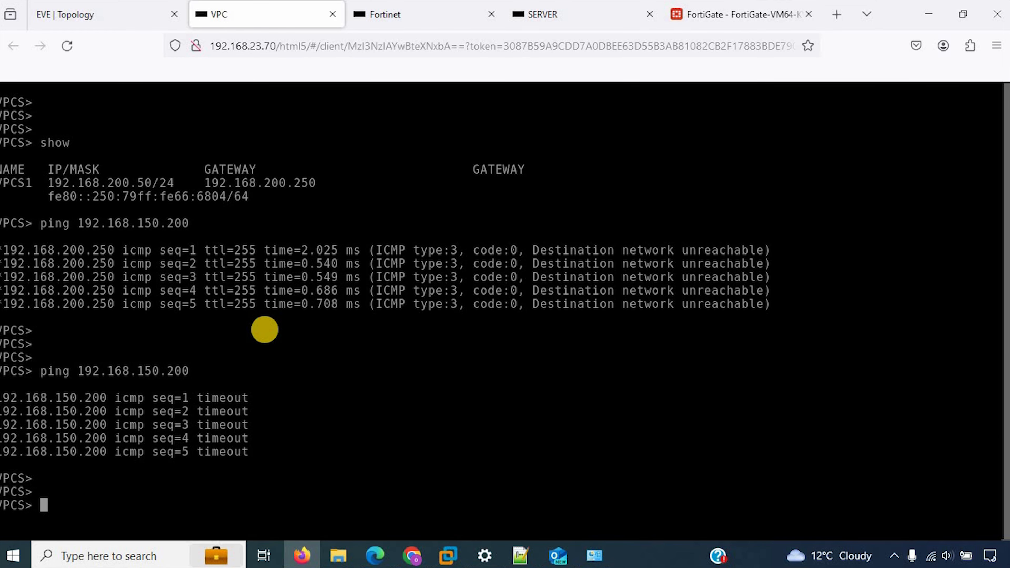
{"action": "key", "text": "Up"}
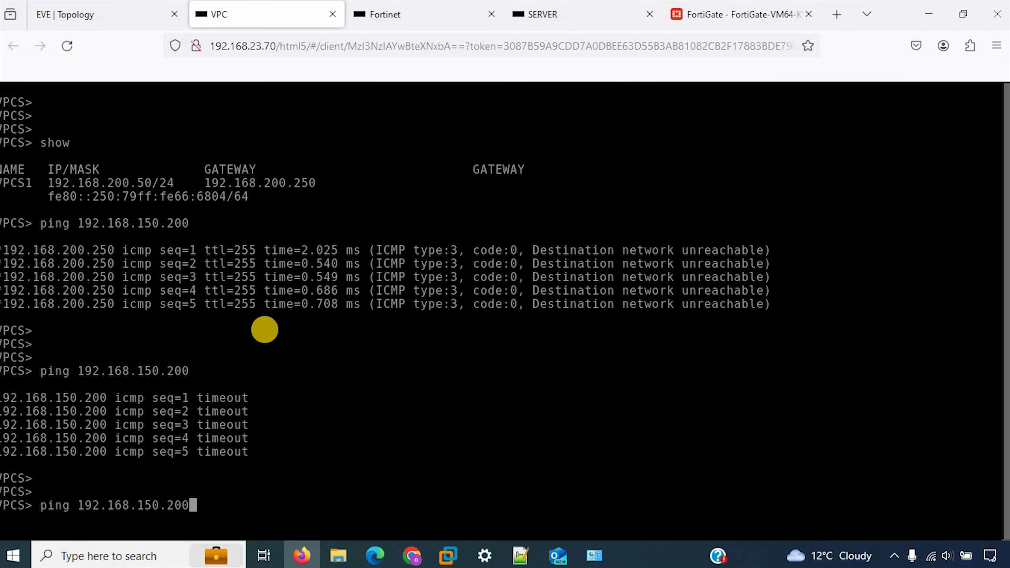
{"action": "key", "text": "Return"}
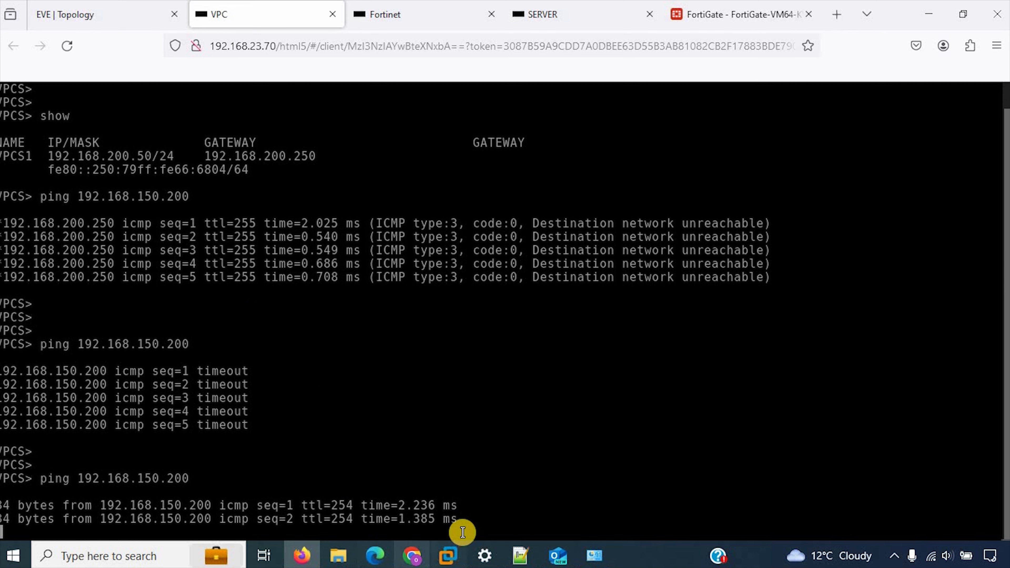
{"action": "left_click_drag", "start_coordinate": [441, 525], "coordinate": [83, 523]}
{"action": "left_click", "coordinate": [237, 460]}
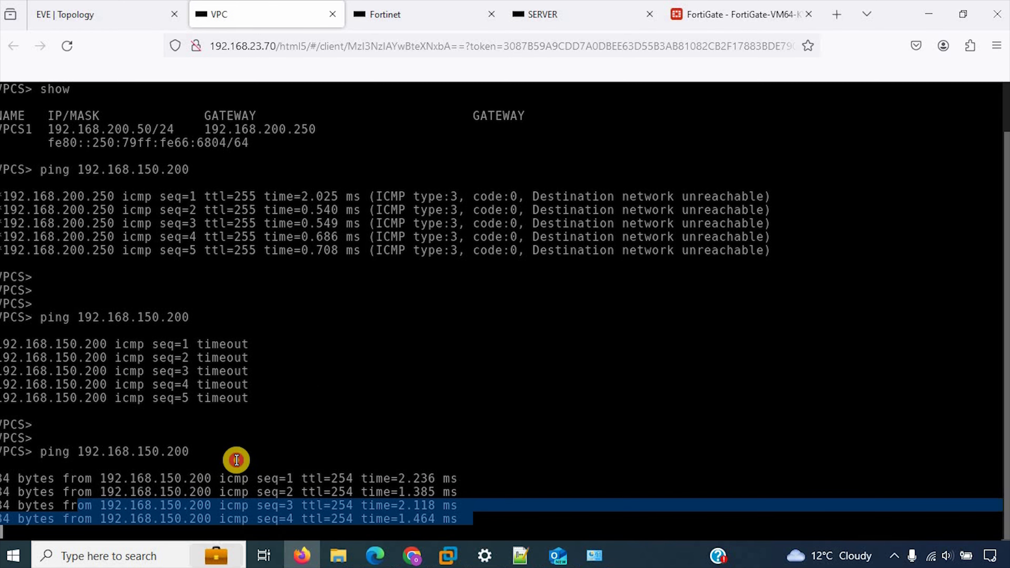
Move the VPC node connected to port2 below its 192.168.200.50 label in the EVE topology.
{"action": "left_click", "coordinate": [60, 14]}
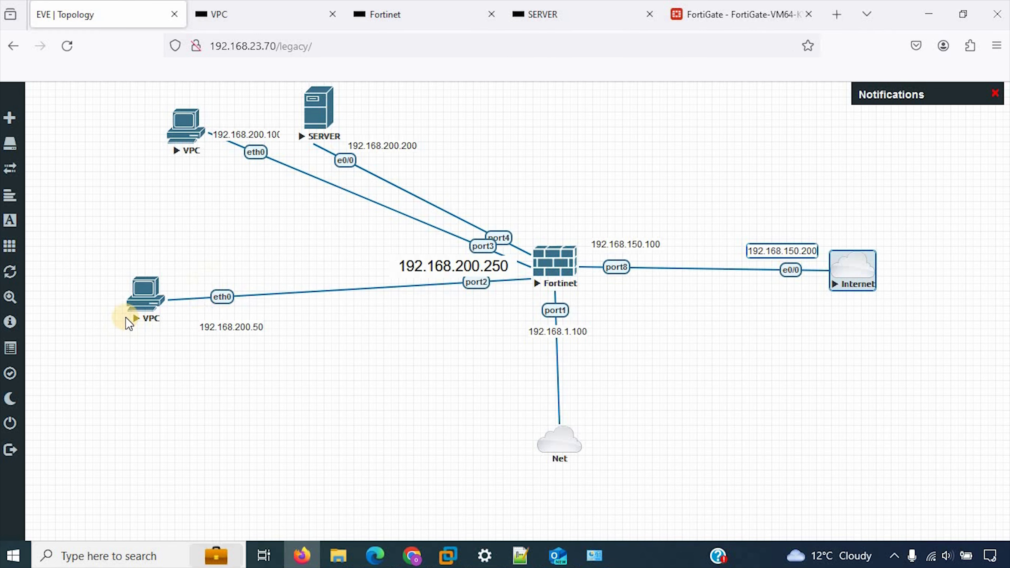
{"action": "left_click", "coordinate": [148, 305]}
{"action": "left_click_drag", "start_coordinate": [148, 305], "coordinate": [159, 360]}
{"action": "left_click", "coordinate": [177, 267]}
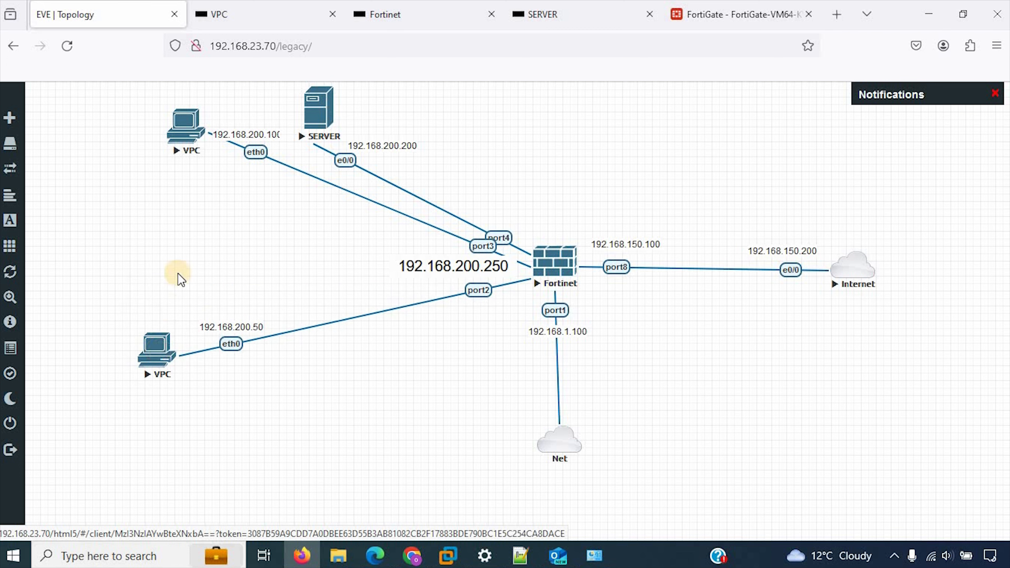
Open the console of the VPC at 192.168.200.100 and ping 192.168.150.200.
{"action": "left_click", "coordinate": [184, 130]}
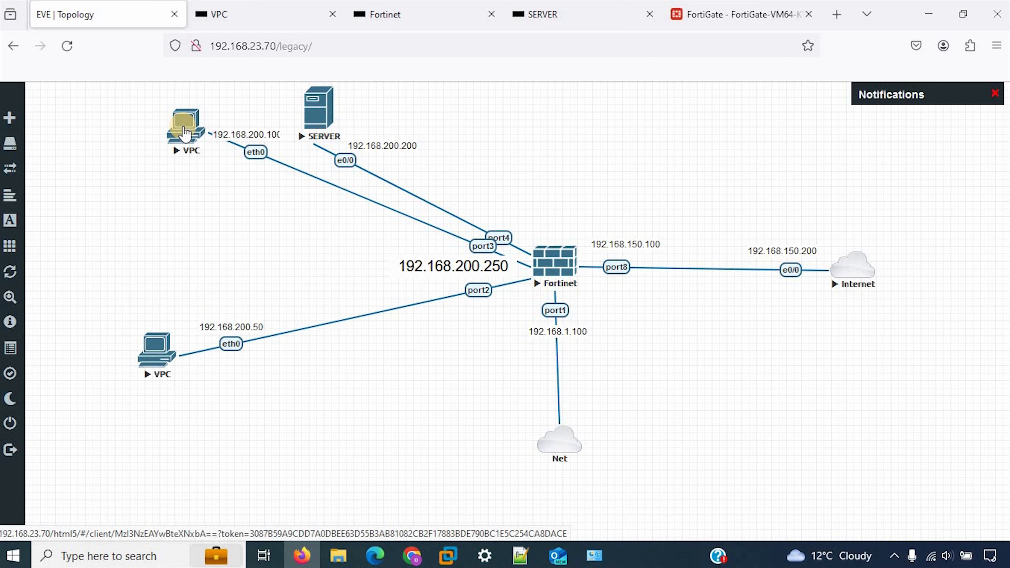
{"action": "left_click", "coordinate": [184, 130]}
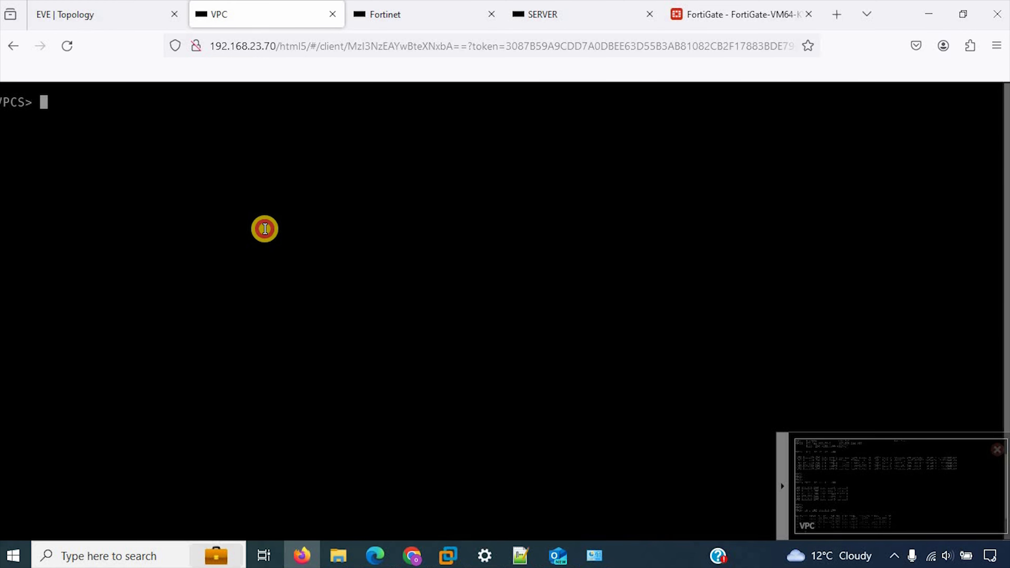
{"action": "type", "text": "ping "}
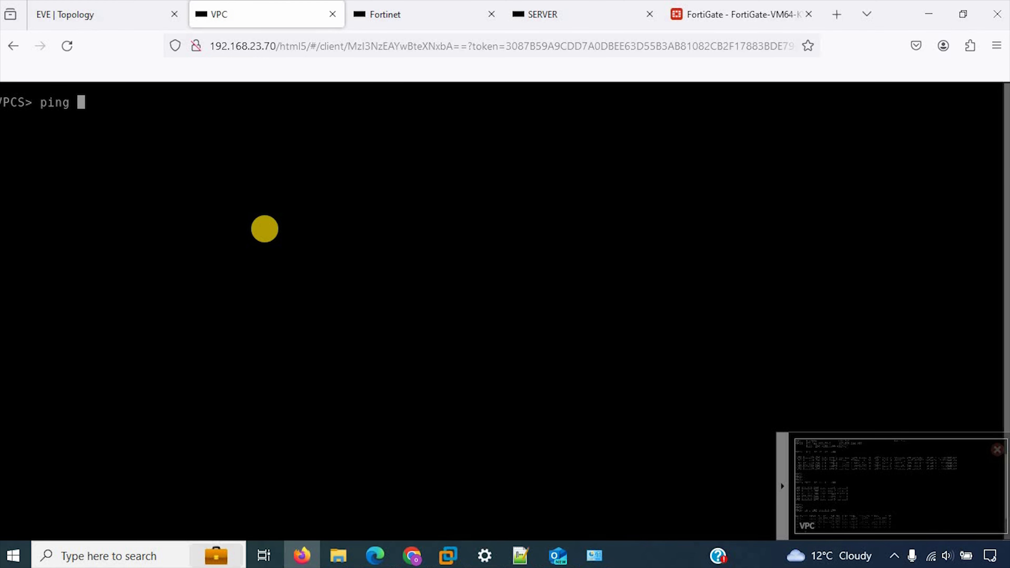
{"action": "type", "text": "192.168.1"}
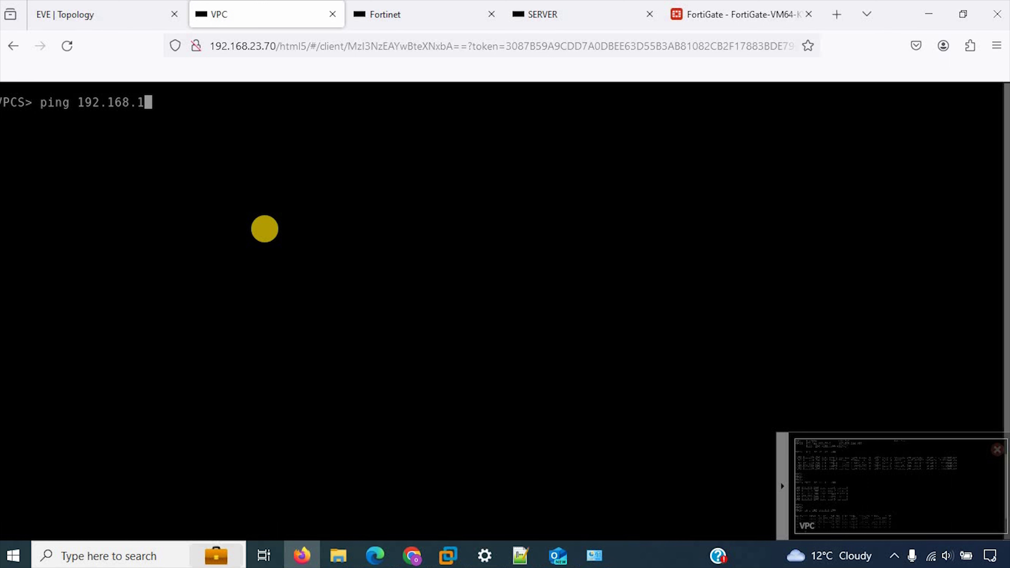
{"action": "type", "text": "50.200"}
{"action": "key", "text": "Return"}
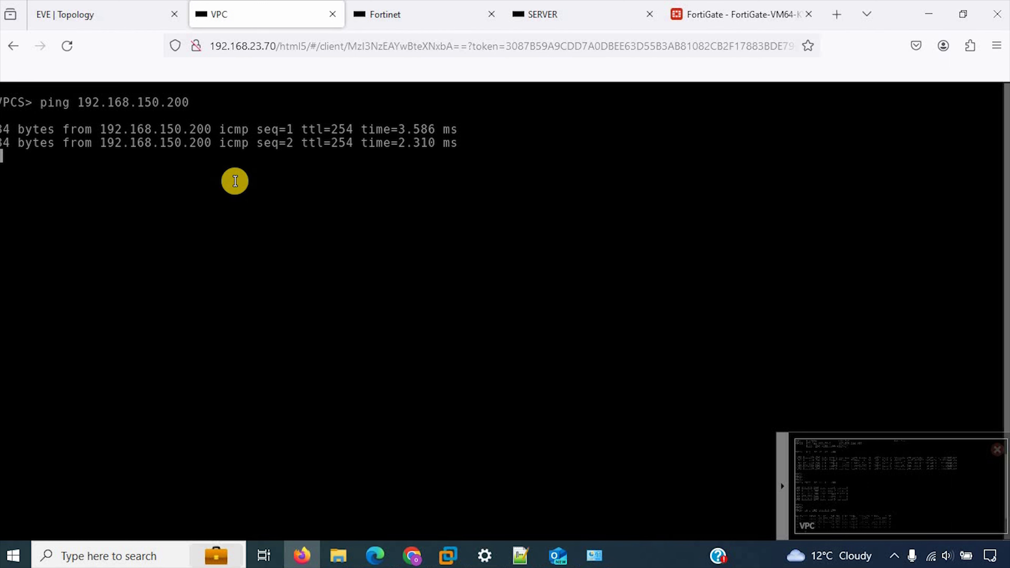
Open the SERVER node's console from the EVE topology and enter privileged mode with en.
{"action": "left_click", "coordinate": [133, 12]}
{"action": "left_click", "coordinate": [319, 107]}
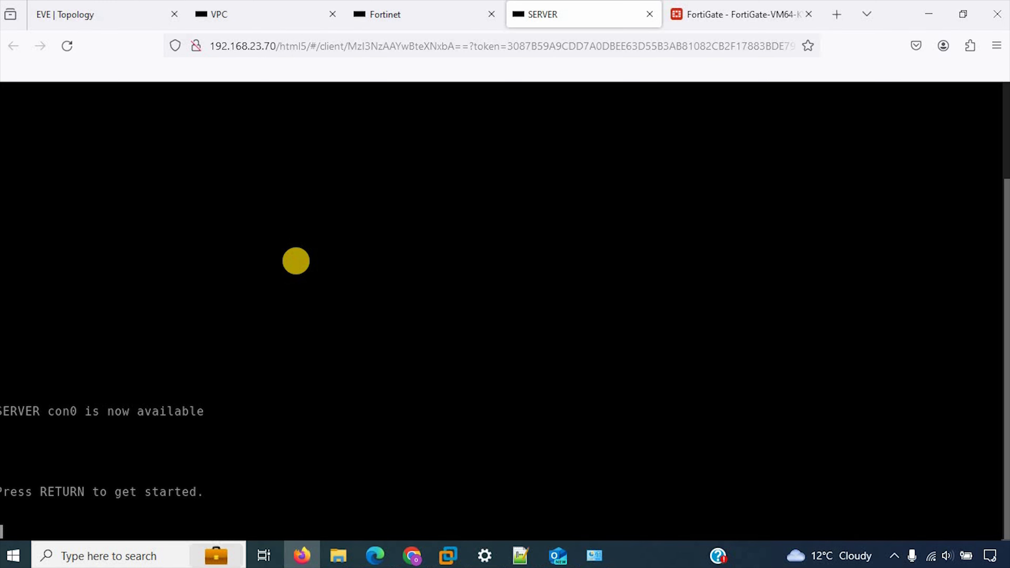
{"action": "key", "text": "Return"}
{"action": "key", "text": "Return"}
{"action": "type", "text": "en"}
{"action": "key", "text": "Return"}
{"action": "key", "text": "Return"}
{"action": "key", "text": "Return"}
{"action": "key", "text": "Return"}
Ping 192.168.150.200 from SERVER, examine the result, and return to the EVE topology.
{"action": "type", "text": "ping 192.168"}
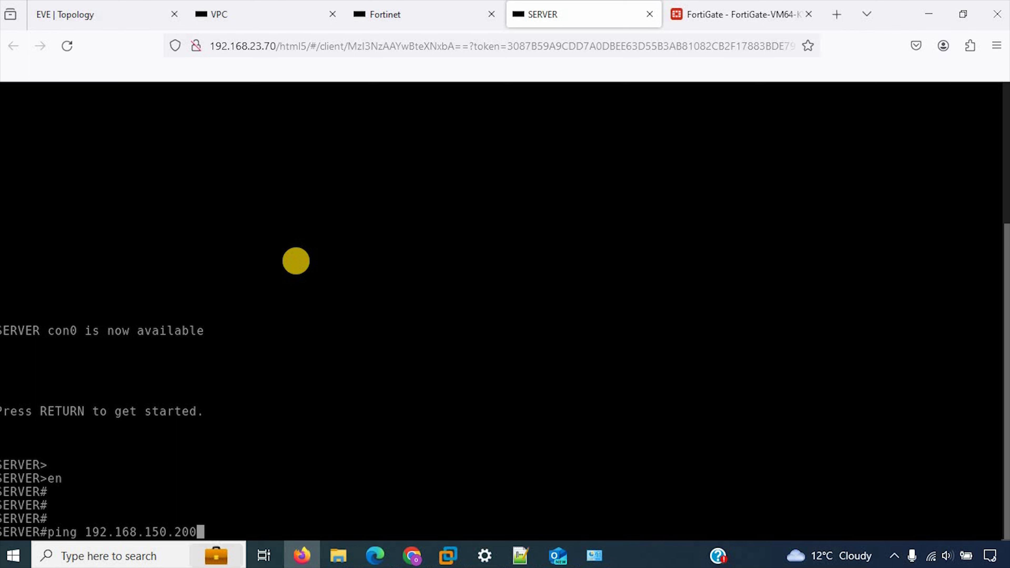
{"action": "type", "text": ".150.200"}
{"action": "key", "text": "Return"}
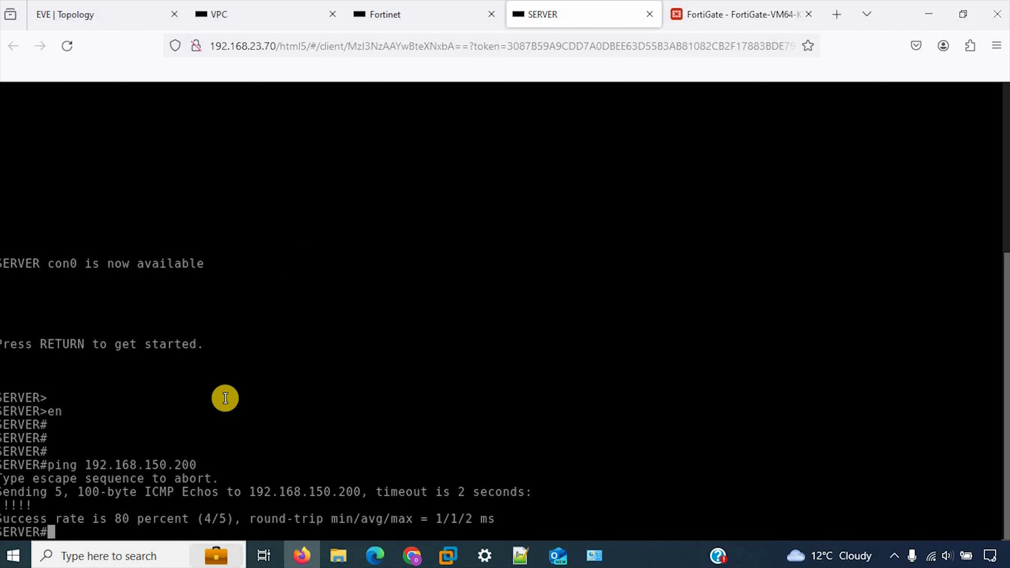
{"action": "double_click", "coordinate": [12, 506]}
{"action": "left_click", "coordinate": [139, 11]}
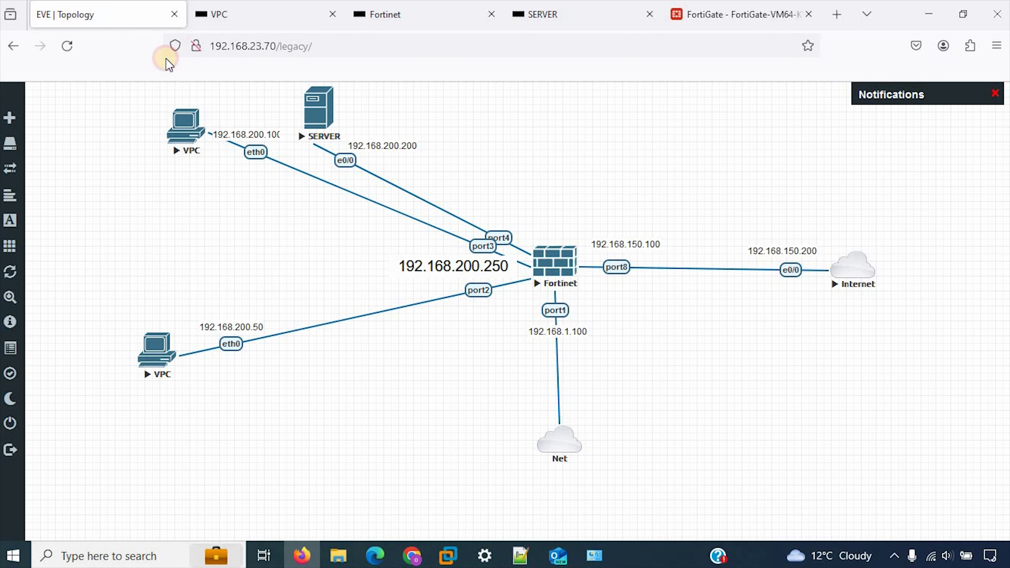